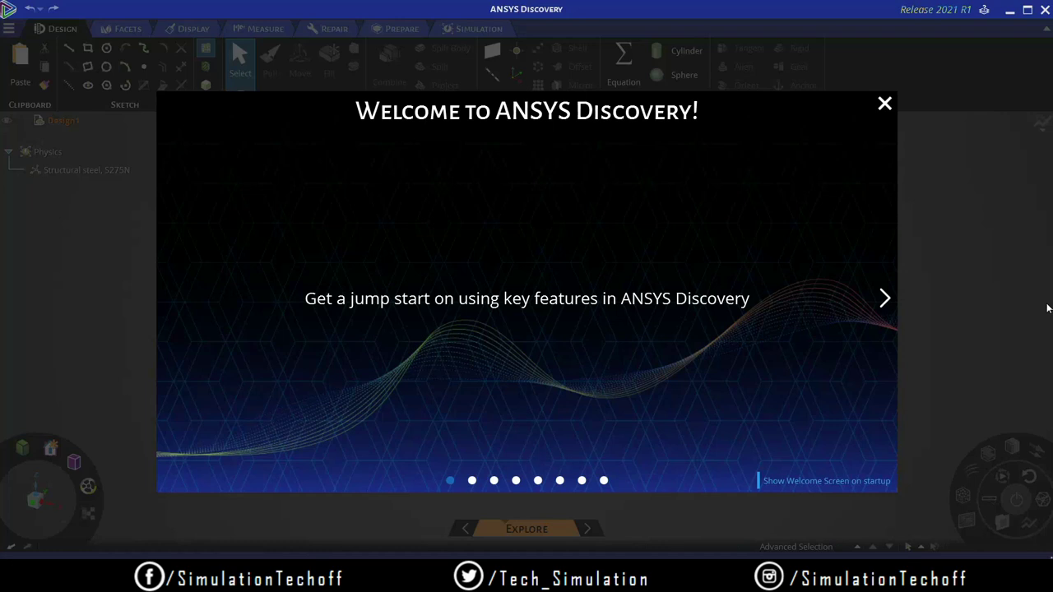
Step: Page through the welcome slides up to Selection, and close the welcome screen and the start page
{"action": "left_click", "coordinate": [886, 297]}
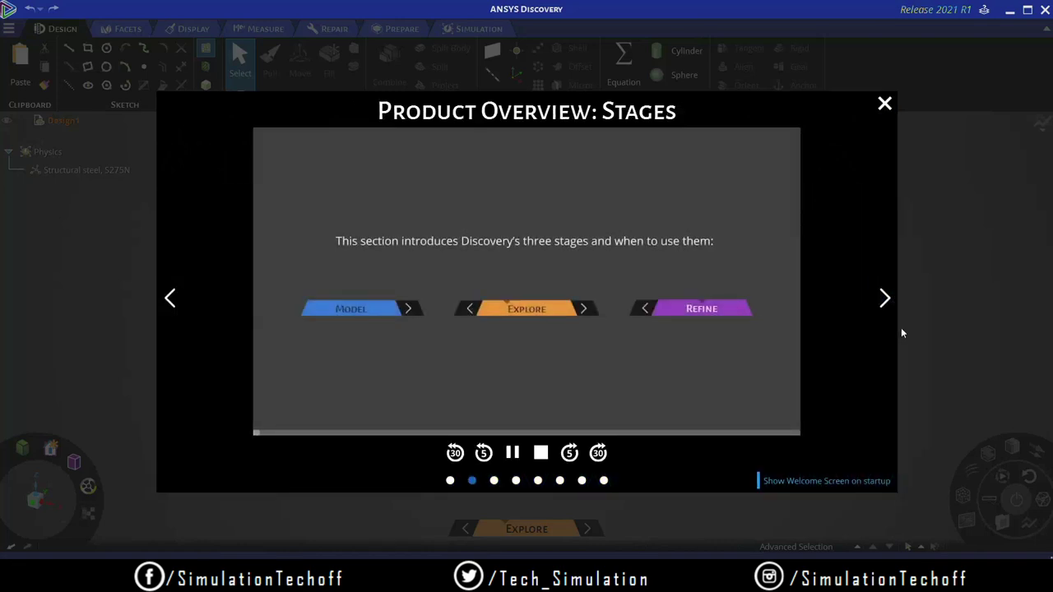
{"action": "left_click", "coordinate": [886, 308]}
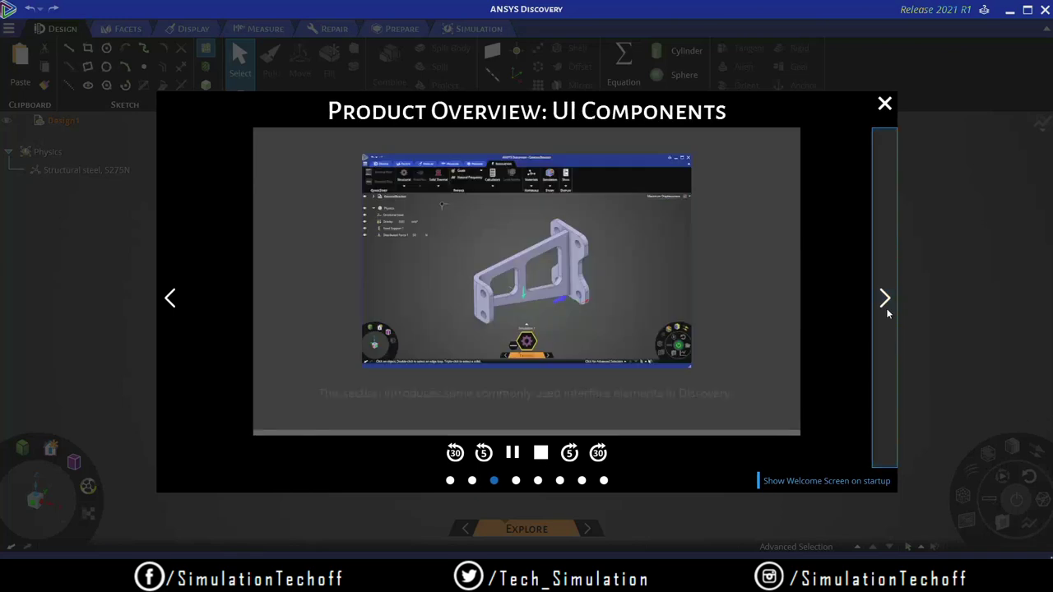
{"action": "left_click", "coordinate": [886, 307]}
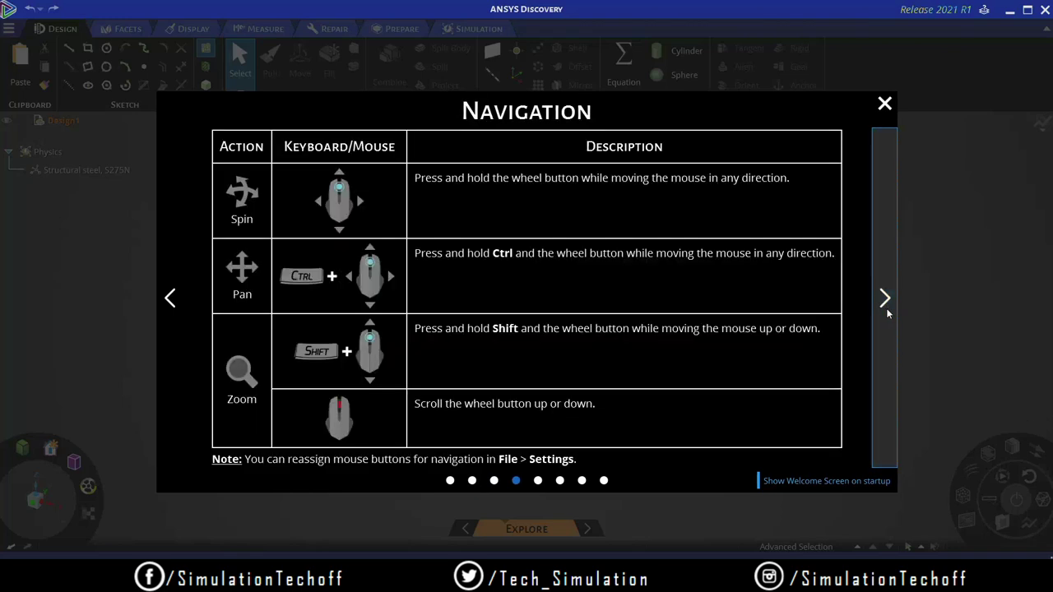
{"action": "left_click", "coordinate": [886, 308]}
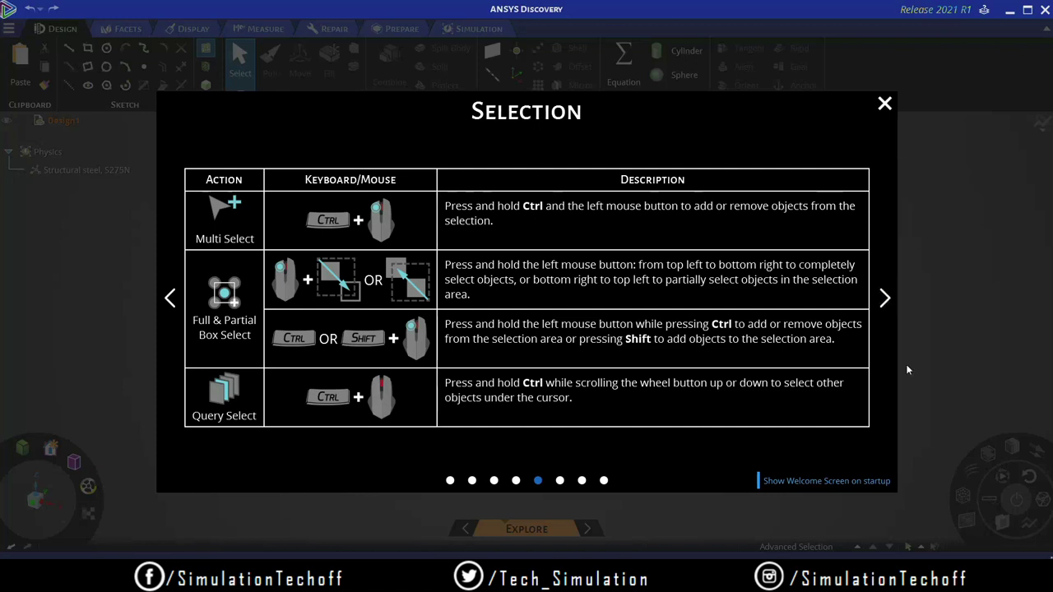
{"action": "left_click", "coordinate": [884, 104]}
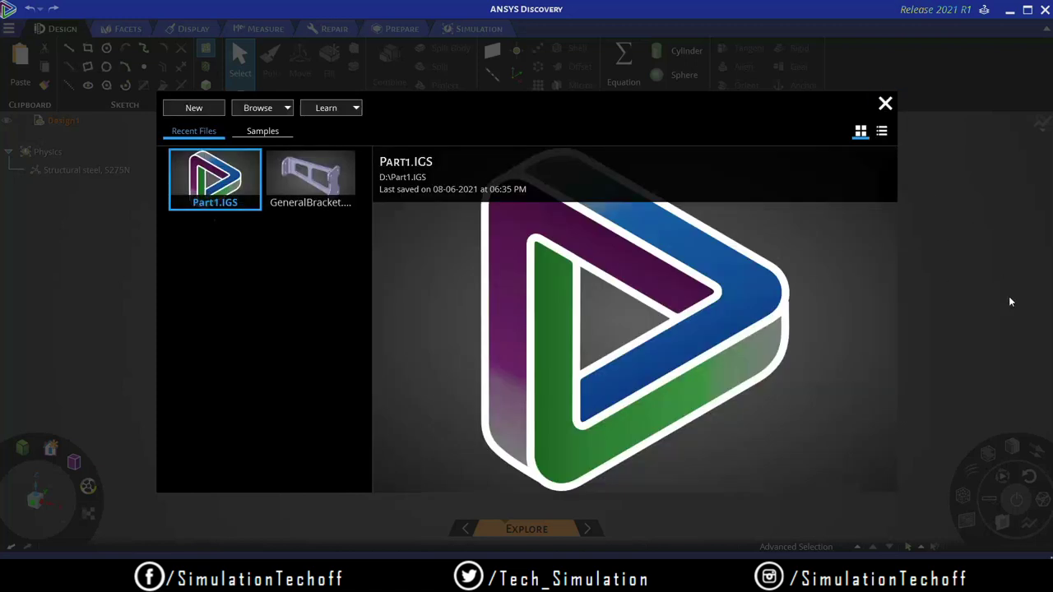
{"action": "left_click", "coordinate": [884, 104]}
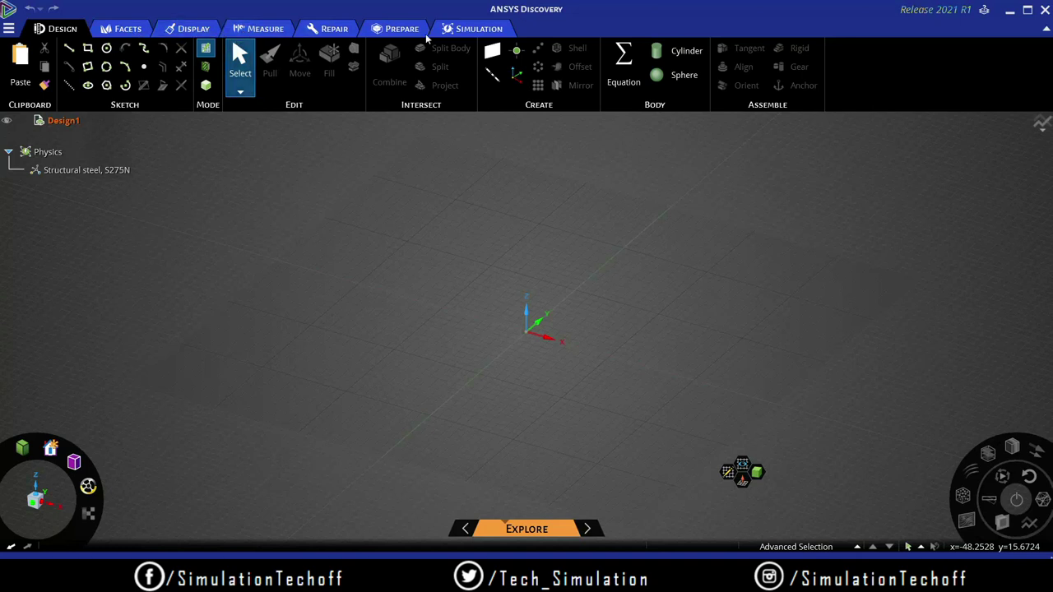
{"action": "left_click", "coordinate": [474, 29]}
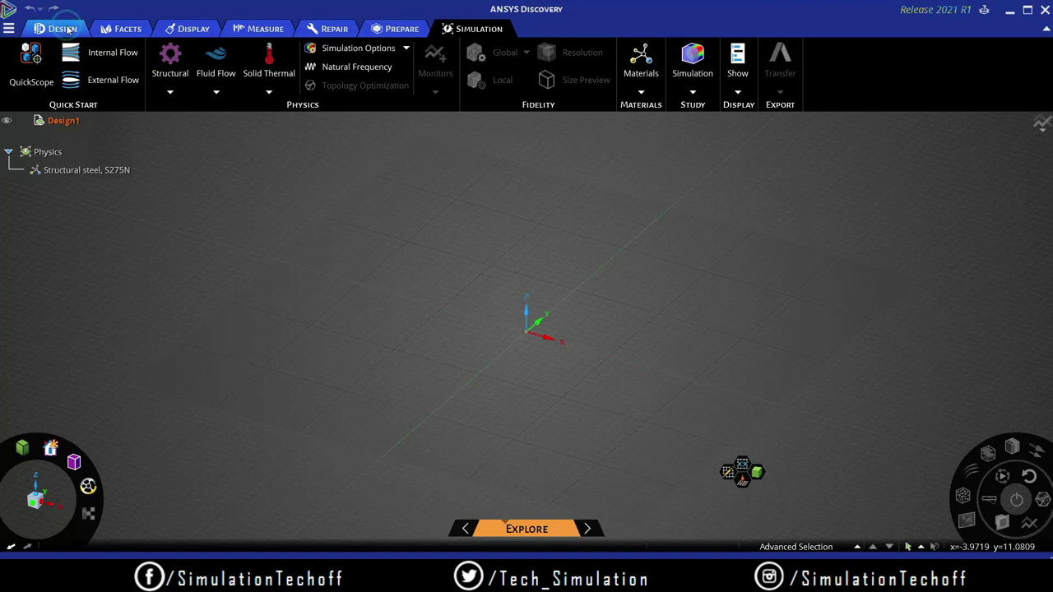
{"action": "left_click", "coordinate": [43, 27]}
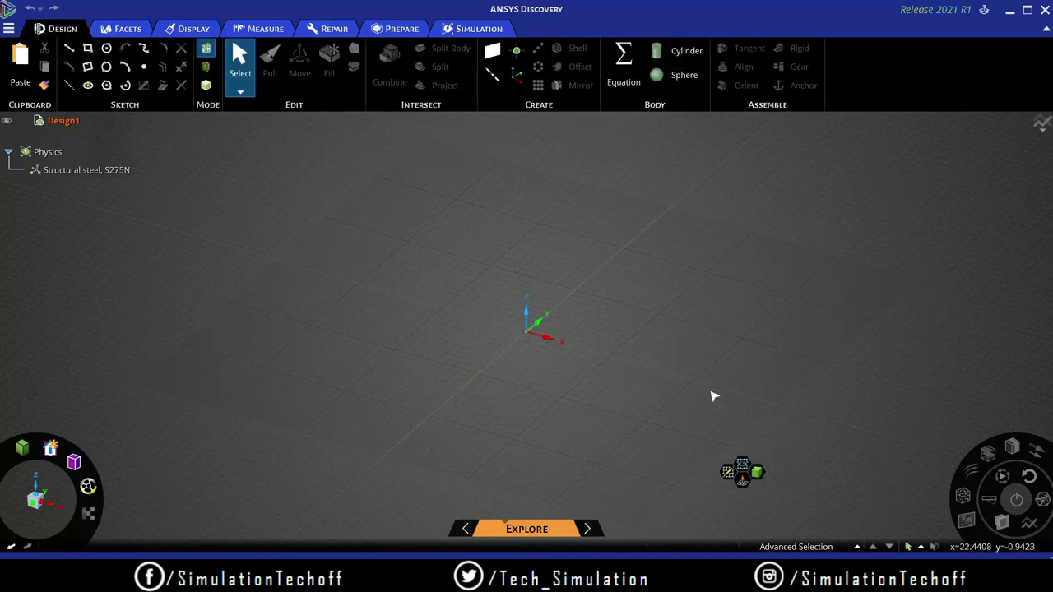
{"action": "left_click", "coordinate": [470, 28]}
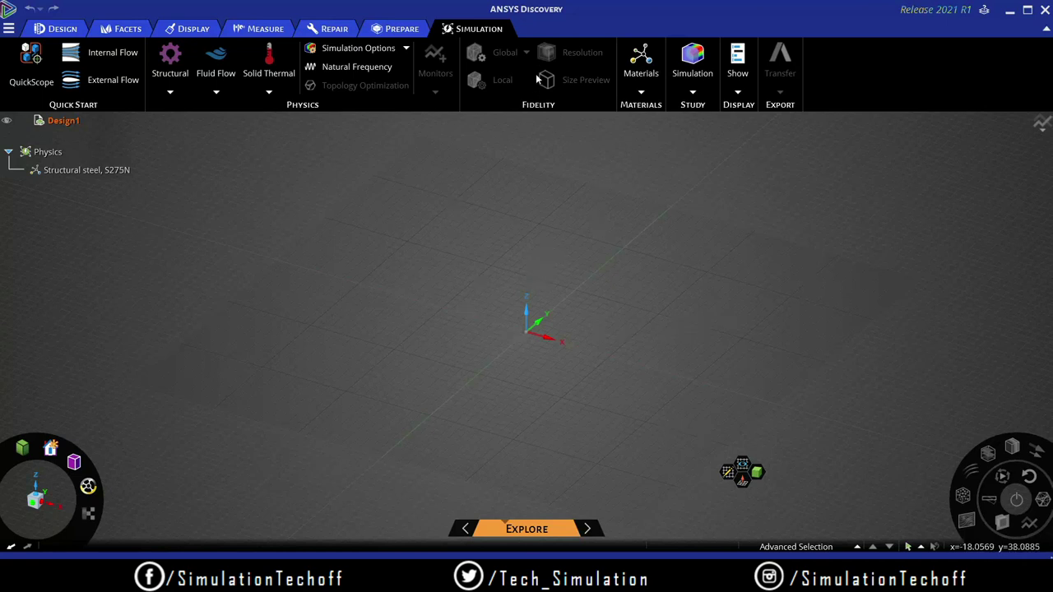
{"action": "left_click", "coordinate": [61, 30]}
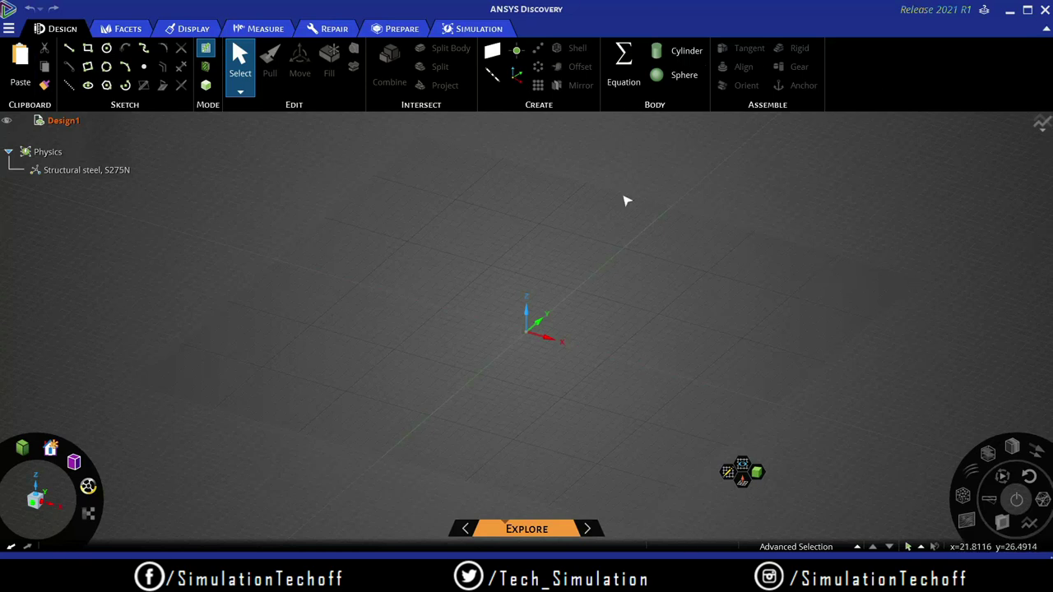
{"action": "left_click", "coordinate": [458, 31]}
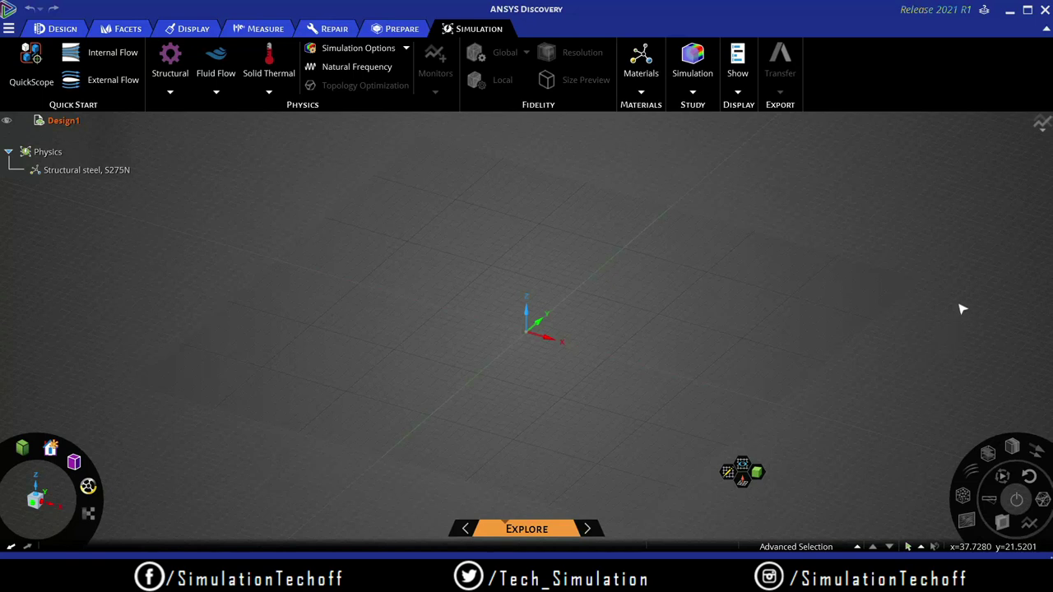
Step: Insert the SolidWorks heatsink file from last month in the Downloads folder as geometry into the empty design
{"action": "left_click", "coordinate": [8, 29]}
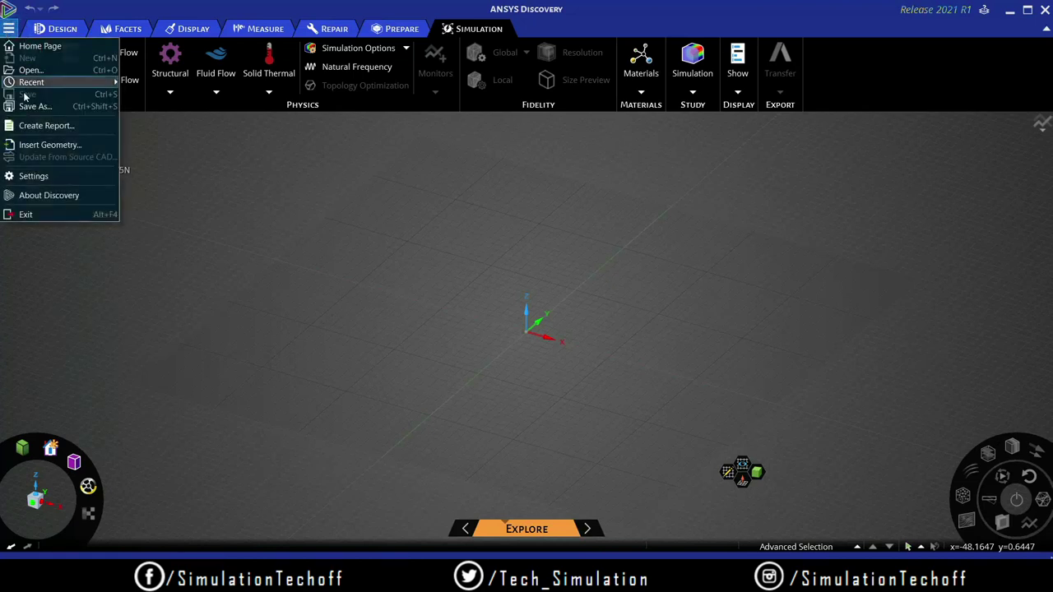
{"action": "left_click", "coordinate": [71, 146]}
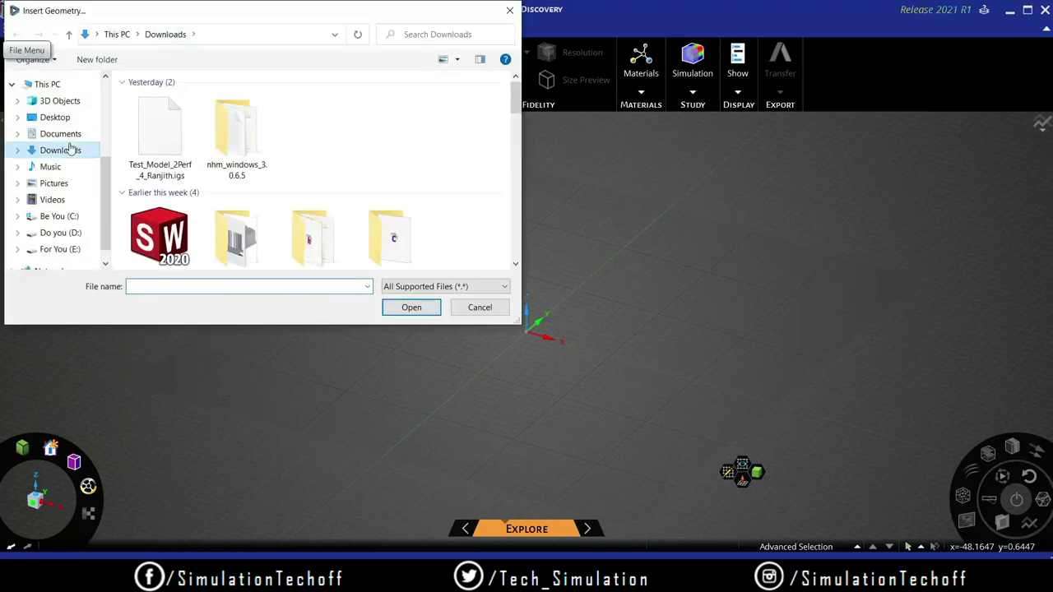
{"action": "left_click_drag", "start_coordinate": [513, 97], "coordinate": [515, 128]}
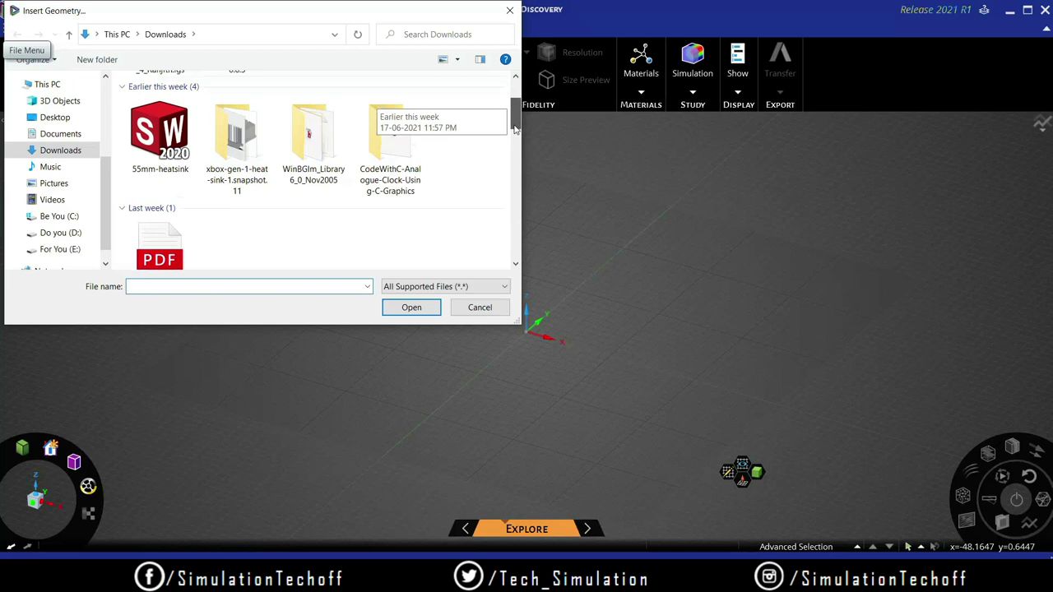
{"action": "left_click", "coordinate": [74, 236]}
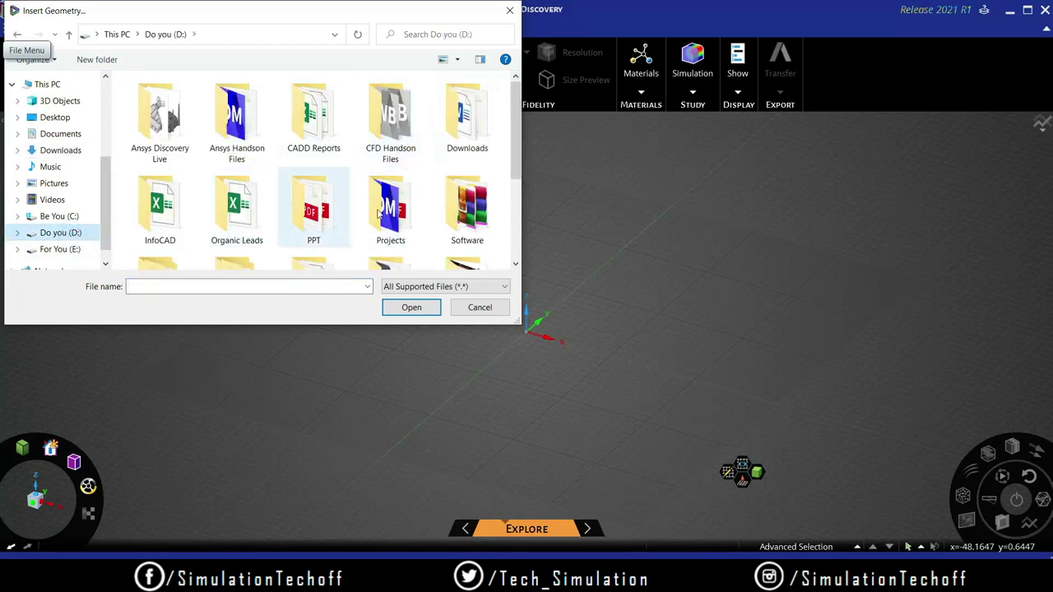
{"action": "left_click", "coordinate": [61, 154]}
{"action": "left_click_drag", "start_coordinate": [512, 82], "coordinate": [514, 171]}
{"action": "left_click", "coordinate": [390, 202]}
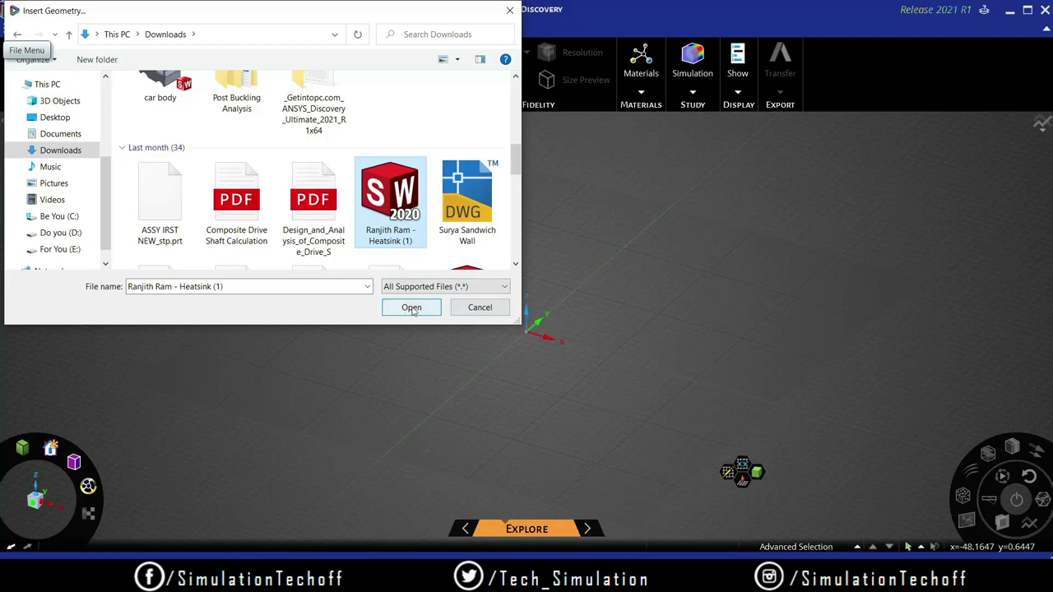
{"action": "left_click", "coordinate": [411, 307]}
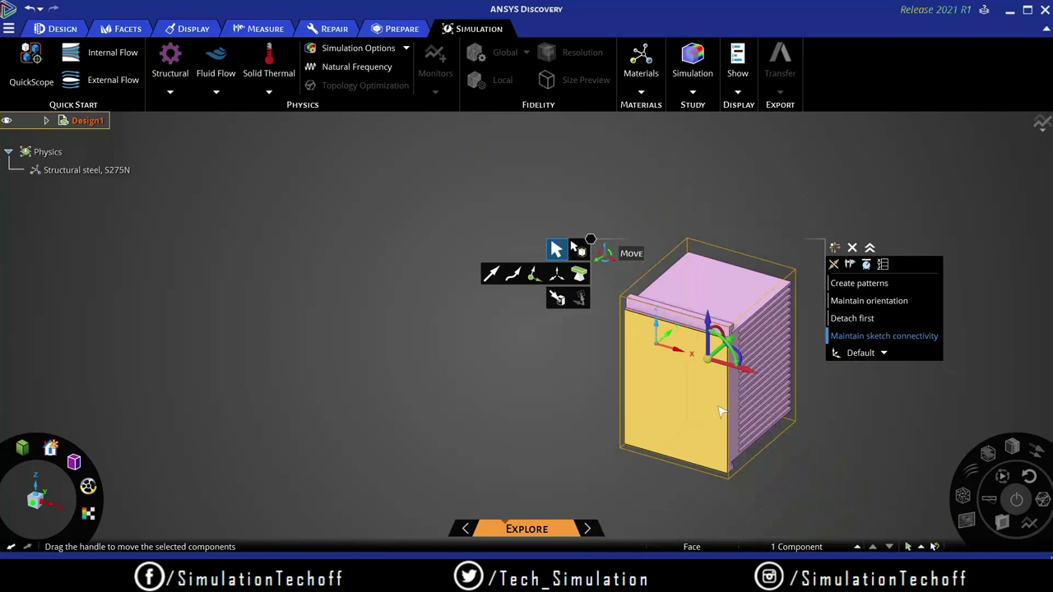
Step: Rotate the imported heatsink 90° about the X axis with the Move tool so that its base faces down
{"action": "middle_click_drag", "start_coordinate": [691, 353], "coordinate": [450, 463]}
{"action": "middle_click_drag", "start_coordinate": [620, 393], "coordinate": [632, 368]}
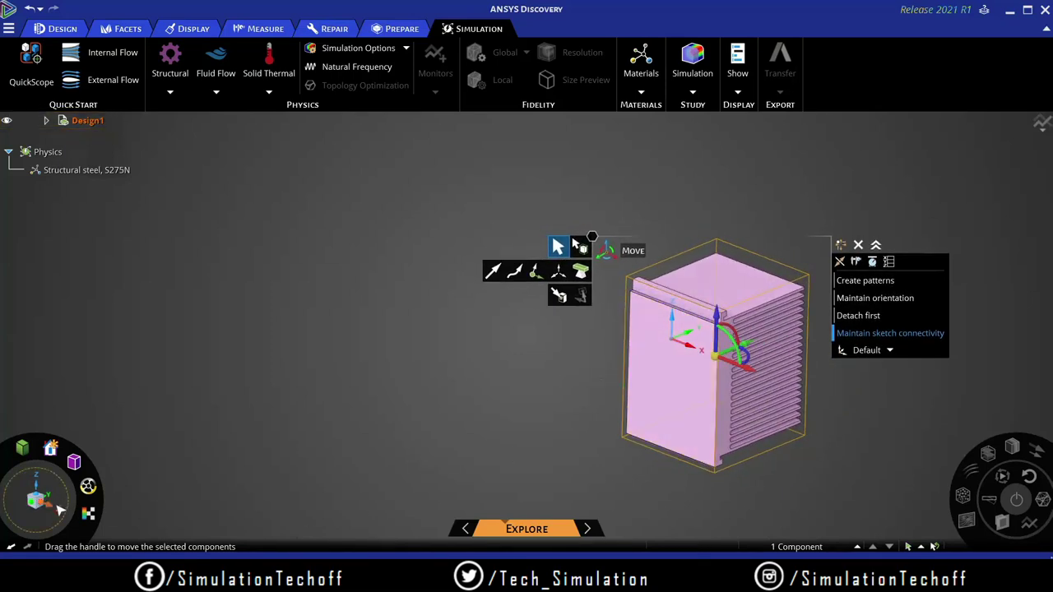
{"action": "middle_click_drag", "start_coordinate": [748, 395], "coordinate": [784, 445]}
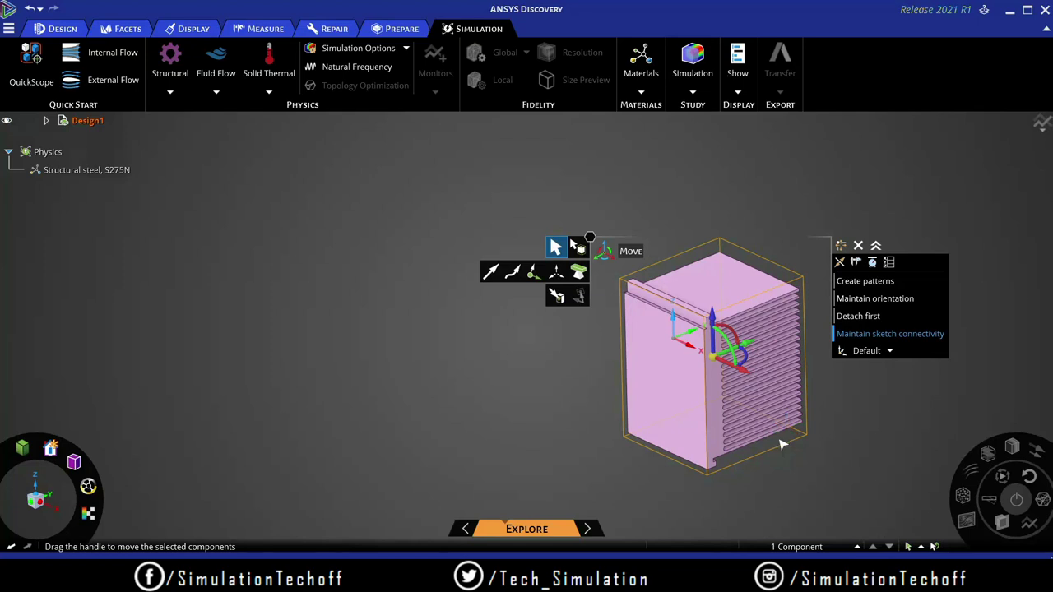
{"action": "scroll", "coordinate": [818, 437], "scroll_direction": "up", "scroll_amount": 5}
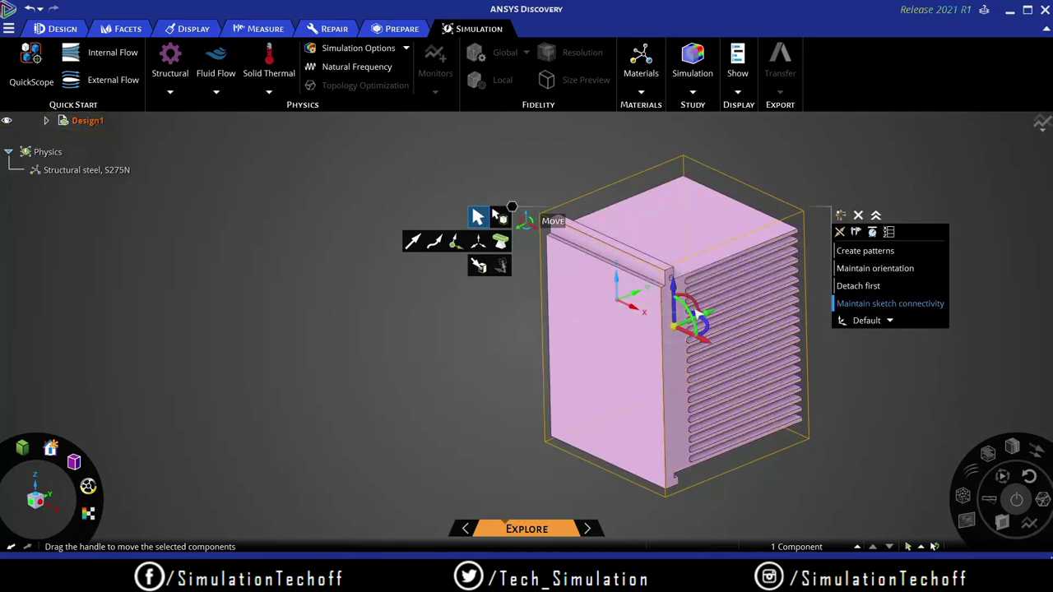
{"action": "left_click_drag", "start_coordinate": [695, 306], "coordinate": [664, 314]}
{"action": "type", "text": "90"}
{"action": "key", "text": "Return"}
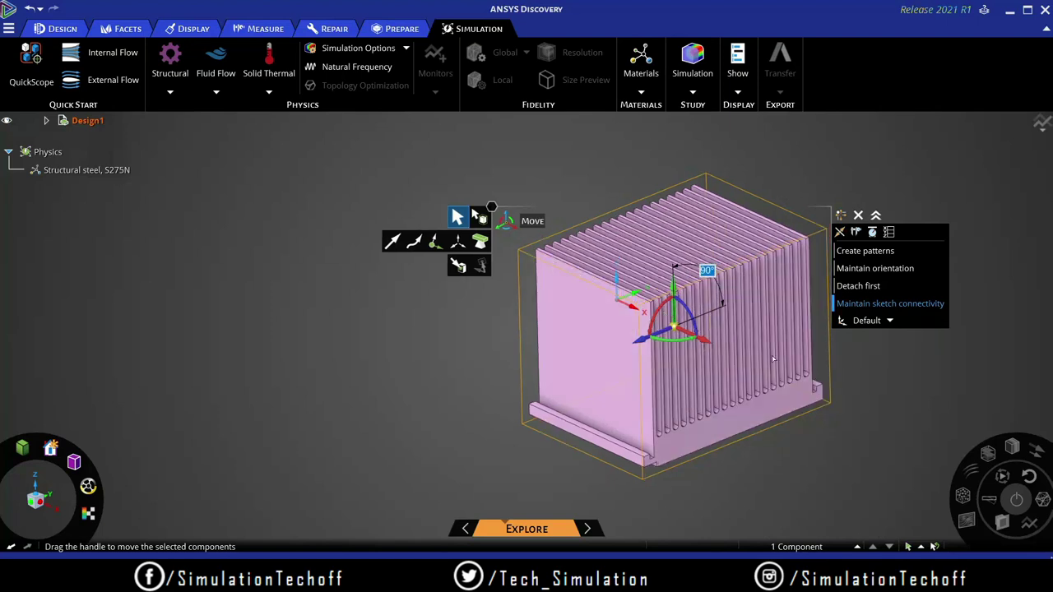
{"action": "left_click", "coordinate": [888, 383]}
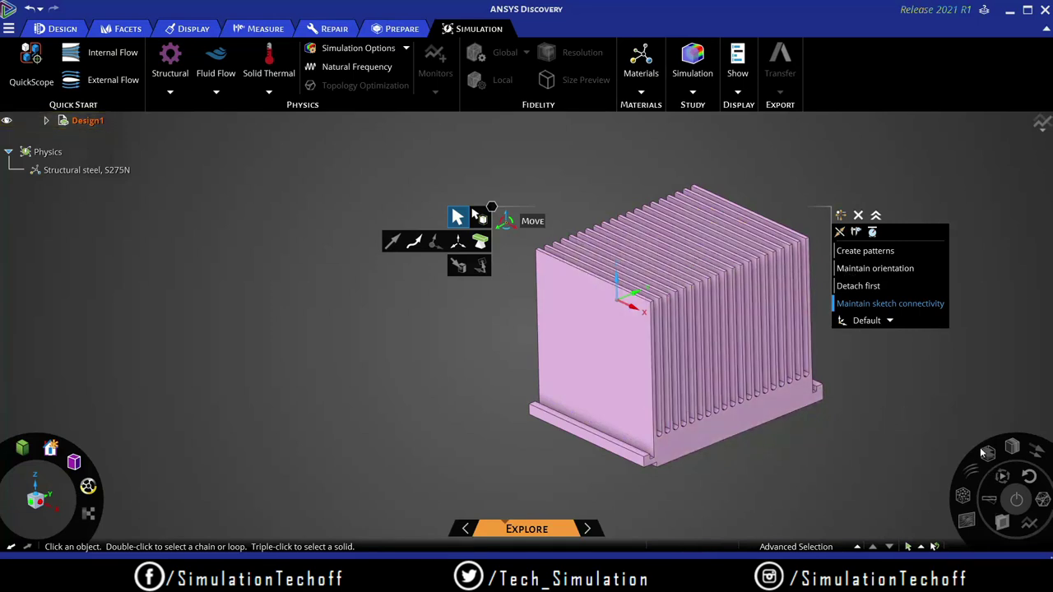
{"action": "key", "text": "Escape"}
Step: Centre the heatsink in the view and examine its fins and base at different magnifications
{"action": "scroll", "coordinate": [893, 414], "scroll_direction": "up", "scroll_amount": 2}
{"action": "scroll", "coordinate": [881, 400], "scroll_direction": "down", "scroll_amount": 4}
{"action": "scroll", "coordinate": [880, 400], "scroll_direction": "up", "scroll_amount": 4}
{"action": "scroll", "coordinate": [890, 388], "scroll_direction": "down", "scroll_amount": 2}
{"action": "middle_click_drag", "start_coordinate": [891, 389], "coordinate": [735, 386], "text": "shift"}
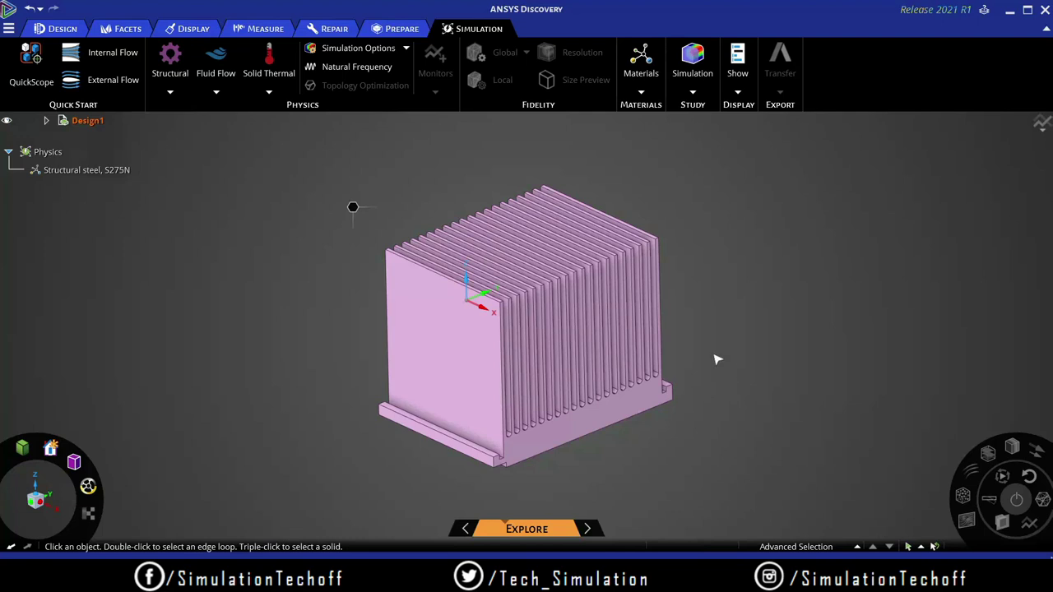
{"action": "scroll", "coordinate": [716, 359], "scroll_direction": "down", "scroll_amount": 5}
{"action": "scroll", "coordinate": [716, 360], "scroll_direction": "up", "scroll_amount": 5}
{"action": "scroll", "coordinate": [716, 359], "scroll_direction": "down", "scroll_amount": 2}
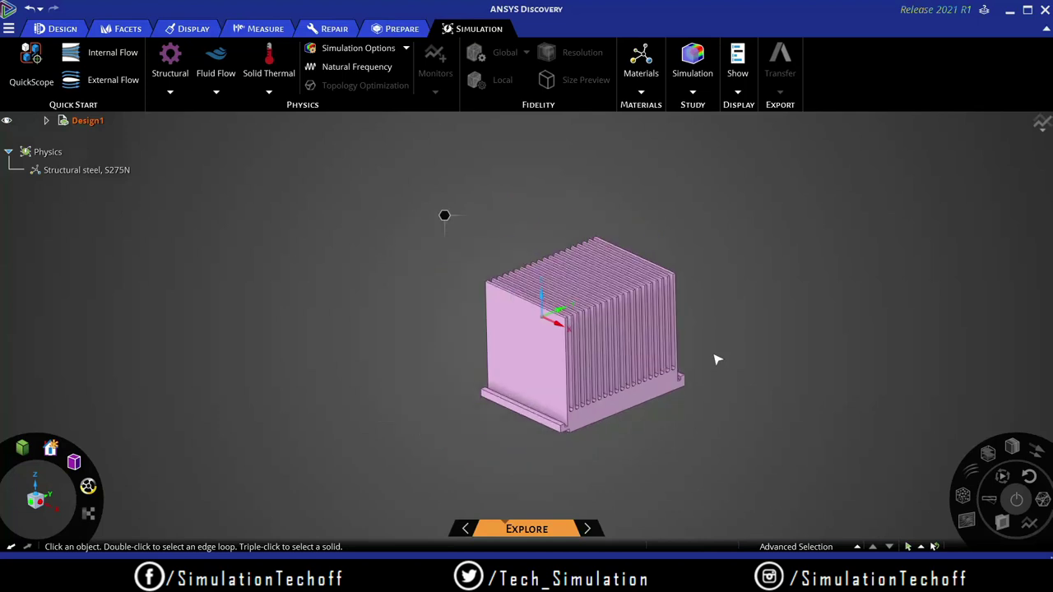
{"action": "scroll", "coordinate": [715, 360], "scroll_direction": "up", "scroll_amount": 3}
{"action": "scroll", "coordinate": [713, 360], "scroll_direction": "down", "scroll_amount": 3}
{"action": "scroll", "coordinate": [714, 360], "scroll_direction": "up", "scroll_amount": 2}
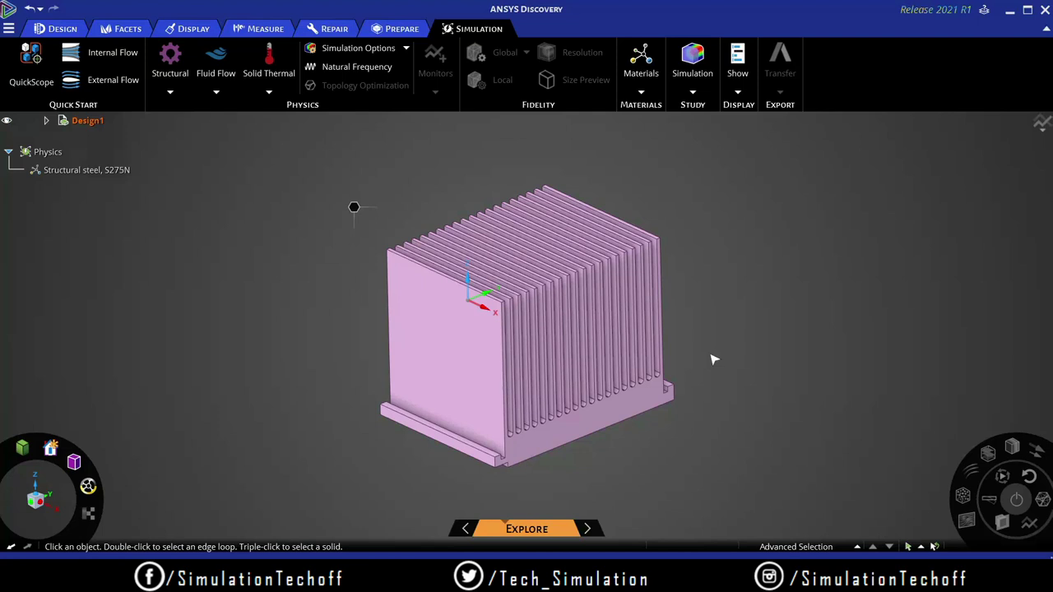
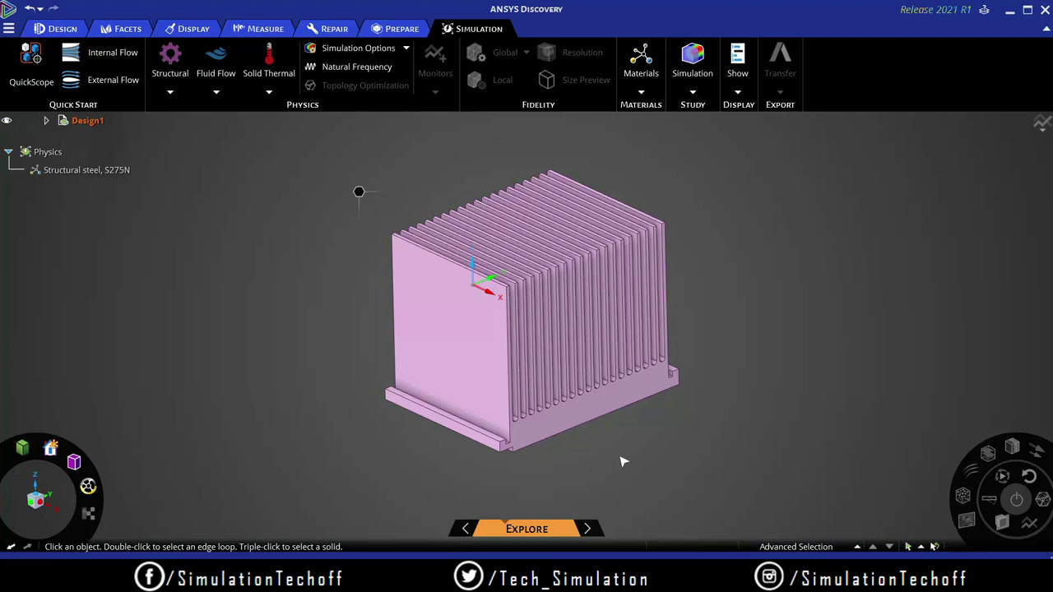
Step: Launch the on-screen annotation pen tool over the model
{"action": "mouse_move", "coordinate": [593, 533]}
{"action": "key", "text": "super"}
{"action": "type", "text": "ep"}
{"action": "key", "text": "Return"}
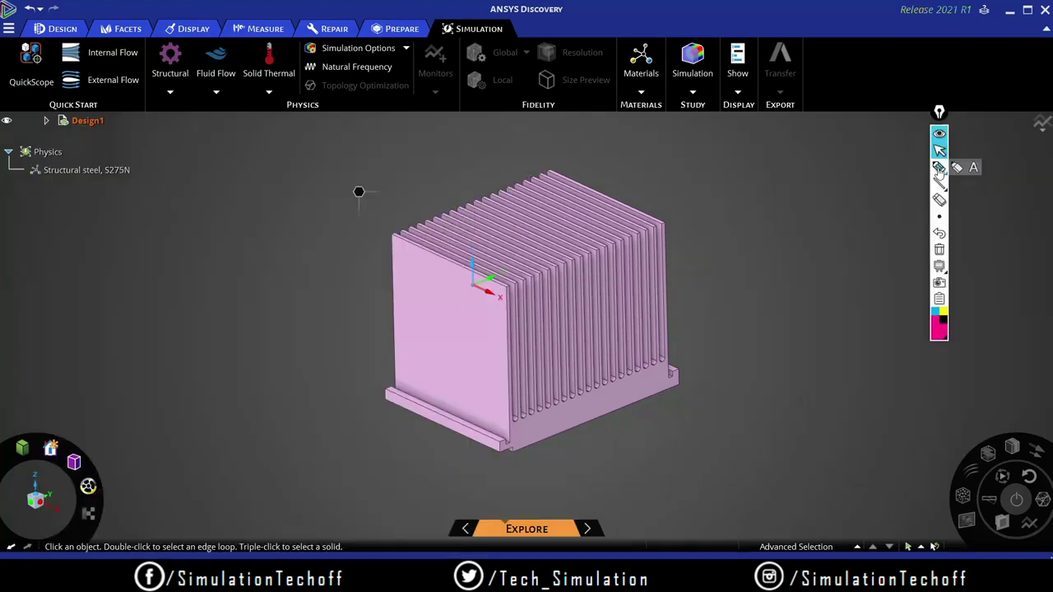
Step: Mark the hexagon beside the heatsink with freehand pink strokes, clear the annotations, and return to normal pointer mode
{"action": "mouse_move", "coordinate": [329, 194]}
{"action": "left_mouse_down"}
{"action": "mouse_move", "coordinate": [330, 152]}
{"action": "mouse_move", "coordinate": [303, 154]}
{"action": "left_mouse_up"}
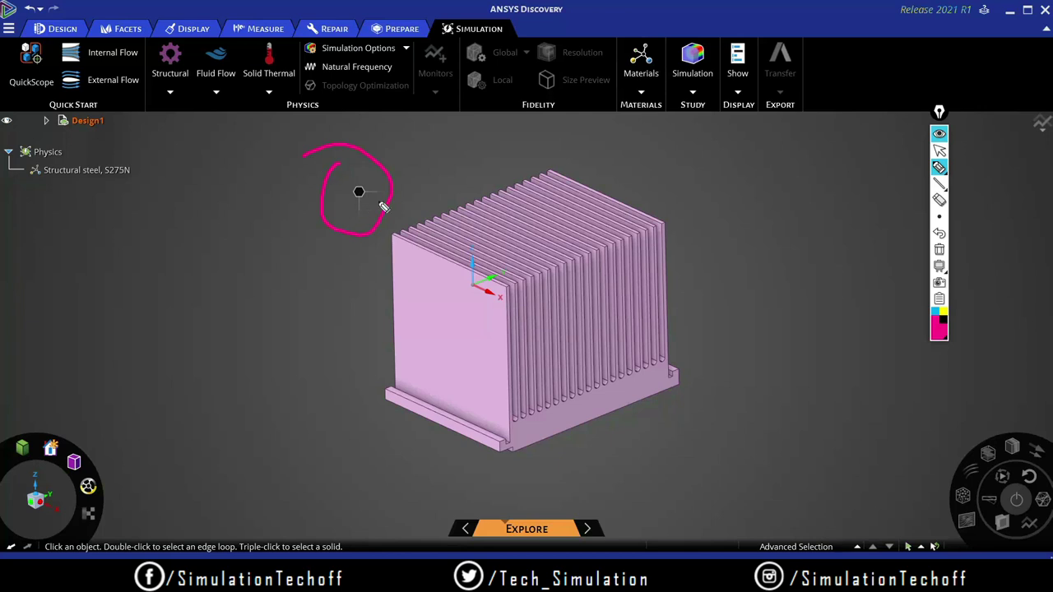
{"action": "mouse_move", "coordinate": [814, 212]}
{"action": "left_mouse_down"}
{"action": "mouse_move", "coordinate": [797, 244]}
{"action": "mouse_move", "coordinate": [795, 282]}
{"action": "mouse_move", "coordinate": [852, 281]}
{"action": "left_mouse_up"}
{"action": "left_click", "coordinate": [939, 249]}
{"action": "left_click_drag", "start_coordinate": [330, 178], "coordinate": [331, 212]}
{"action": "mouse_move", "coordinate": [331, 176]}
{"action": "left_mouse_down"}
{"action": "mouse_move", "coordinate": [416, 169]}
{"action": "mouse_move", "coordinate": [411, 226]}
{"action": "mouse_move", "coordinate": [345, 233]}
{"action": "mouse_move", "coordinate": [331, 213]}
{"action": "left_mouse_up"}
{"action": "left_click", "coordinate": [938, 250]}
{"action": "left_click", "coordinate": [939, 151]}
Step: Look over the geometry and physics tools in the on-canvas radial menu, and start the thermal Heat condition
{"action": "right_click", "coordinate": [360, 192]}
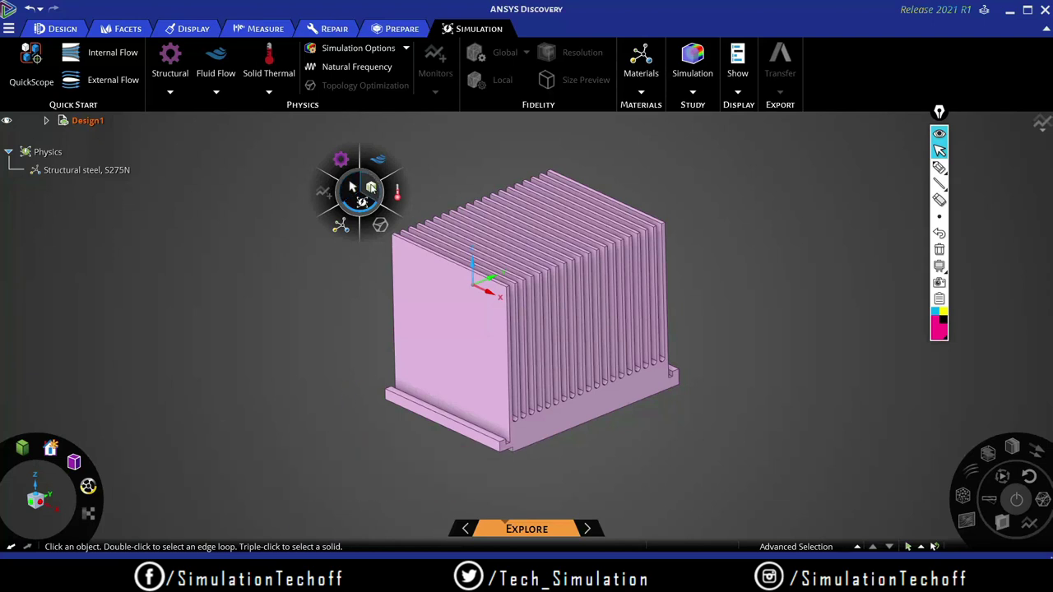
{"action": "left_click", "coordinate": [371, 186]}
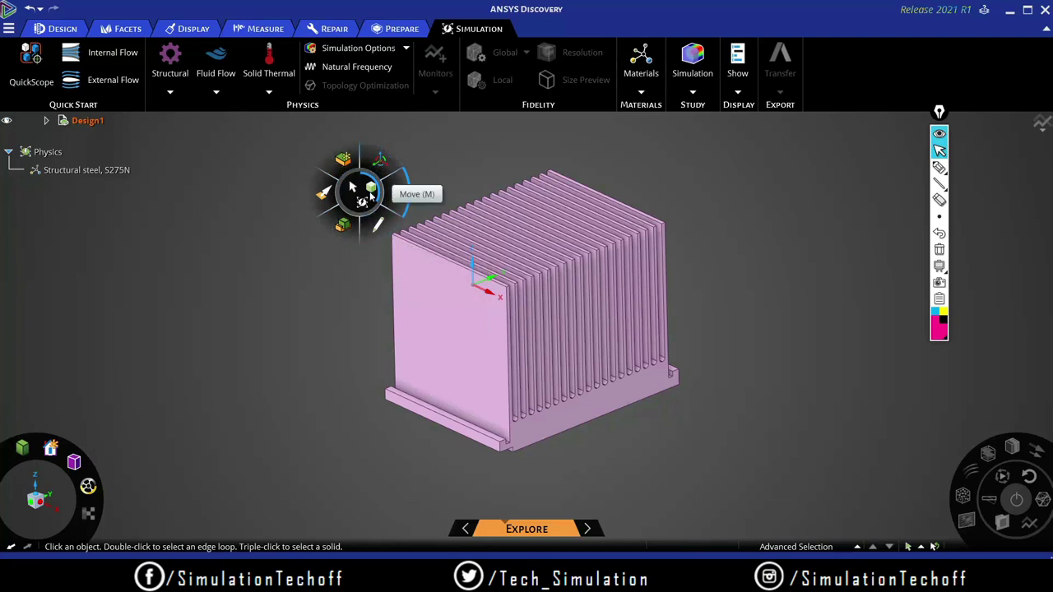
{"action": "left_click", "coordinate": [361, 202]}
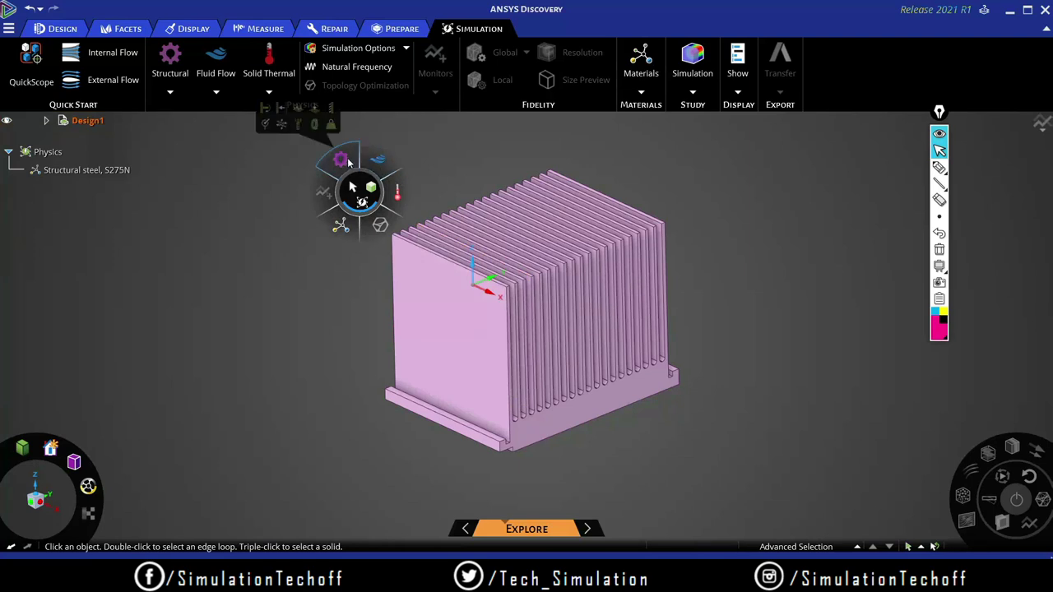
{"action": "mouse_move", "coordinate": [390, 197]}
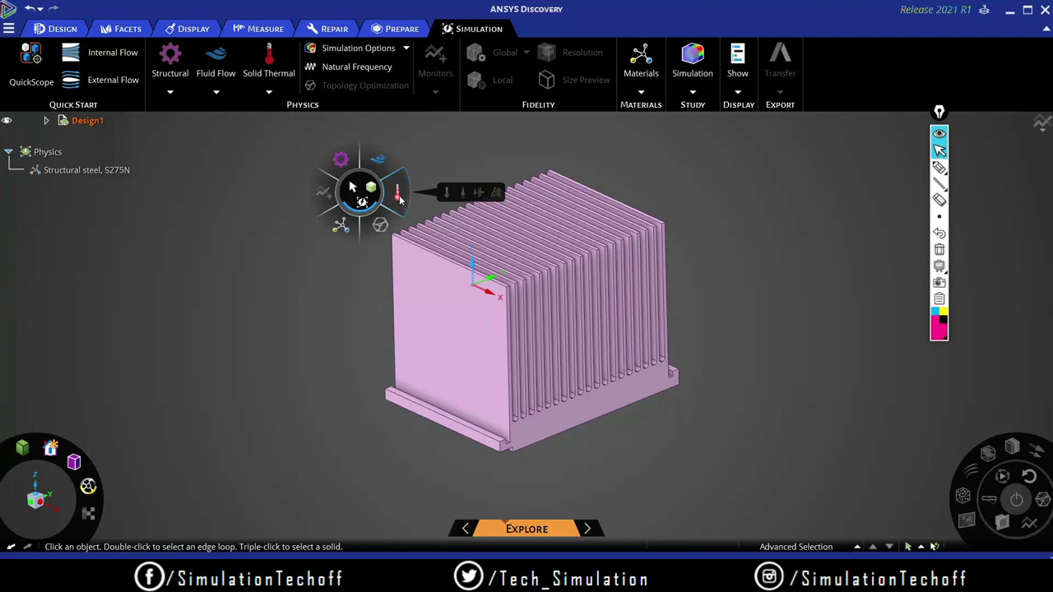
{"action": "left_click", "coordinate": [399, 198]}
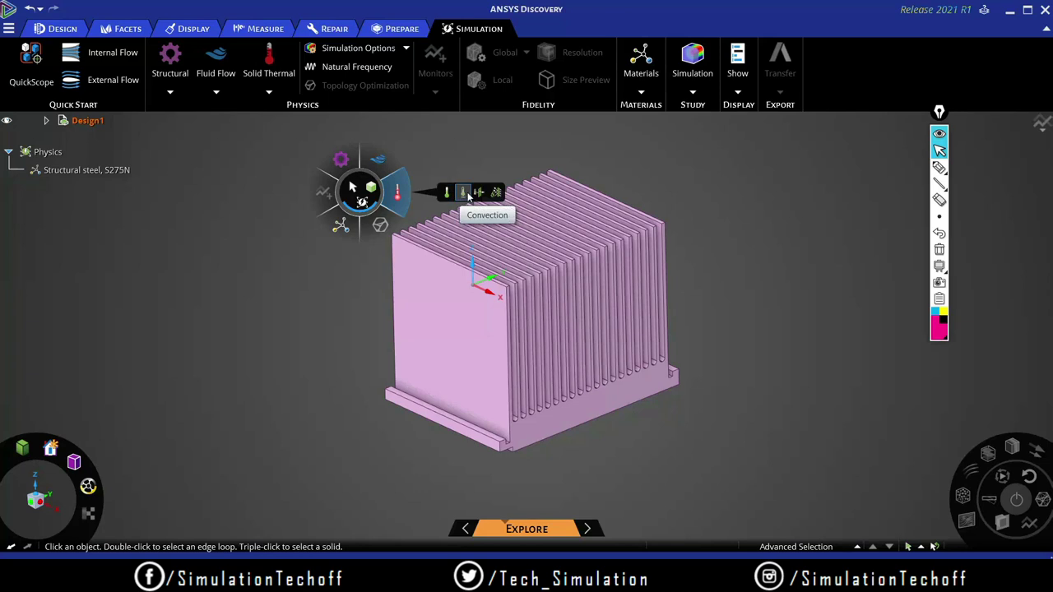
{"action": "left_click", "coordinate": [496, 194]}
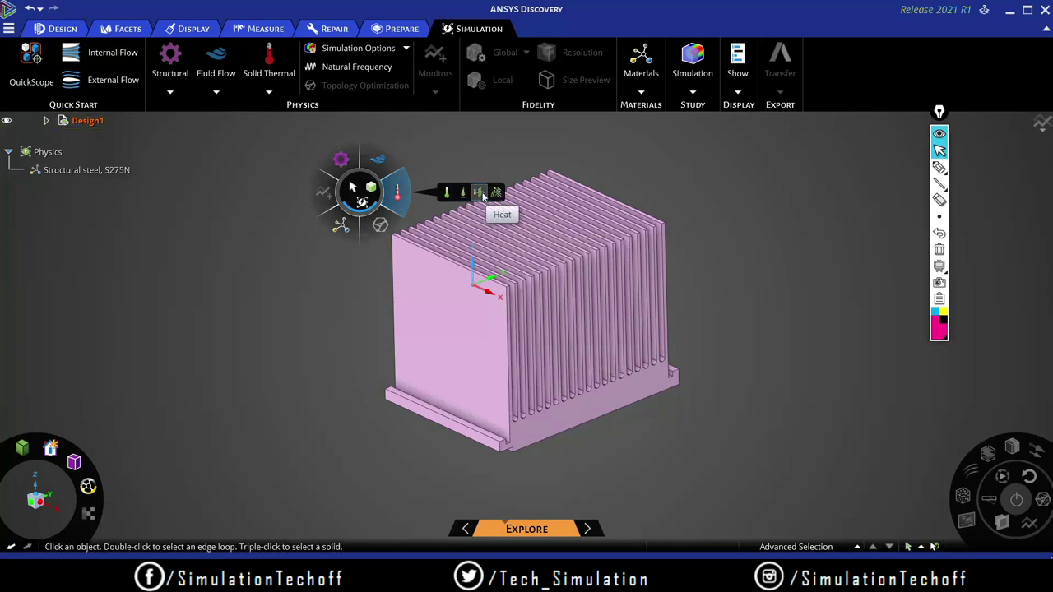
{"action": "left_click", "coordinate": [481, 194]}
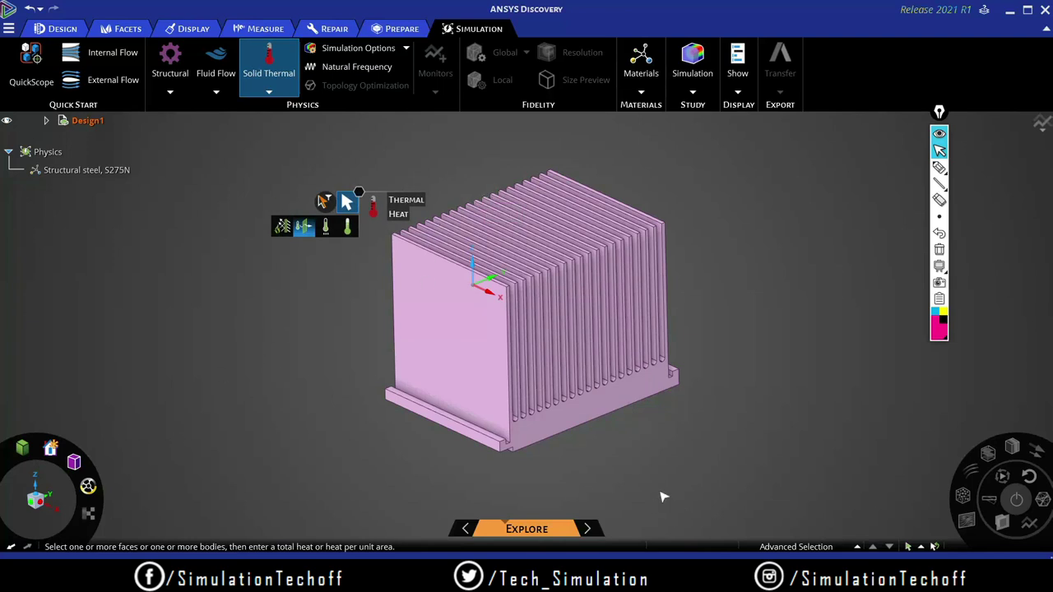
Step: Apply a total heat of 30 W to the flat underside face of the heatsink base
{"action": "middle_click_drag", "start_coordinate": [665, 497], "coordinate": [606, 404]}
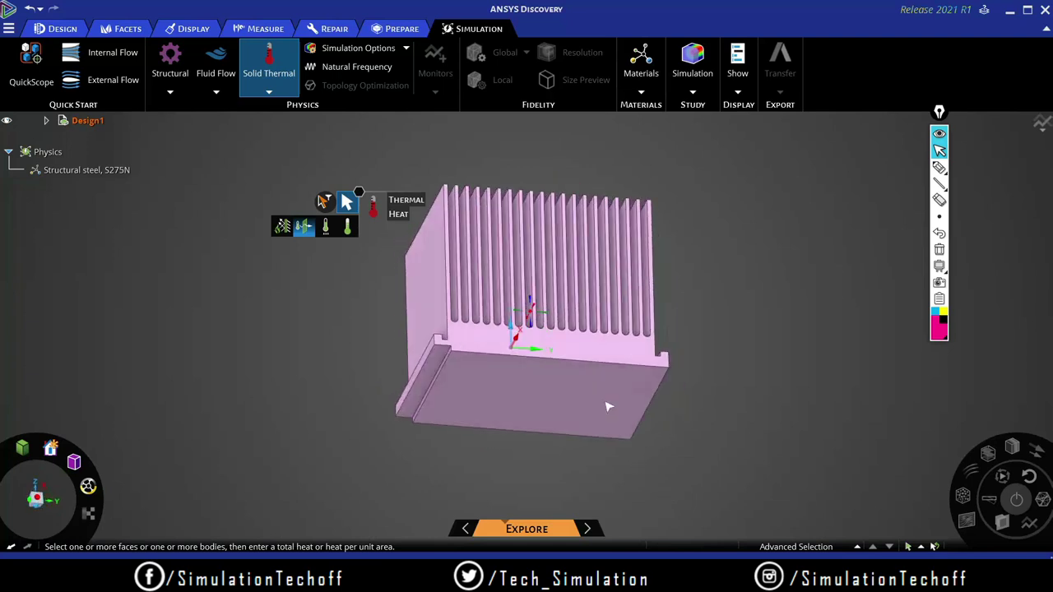
{"action": "left_click", "coordinate": [543, 416]}
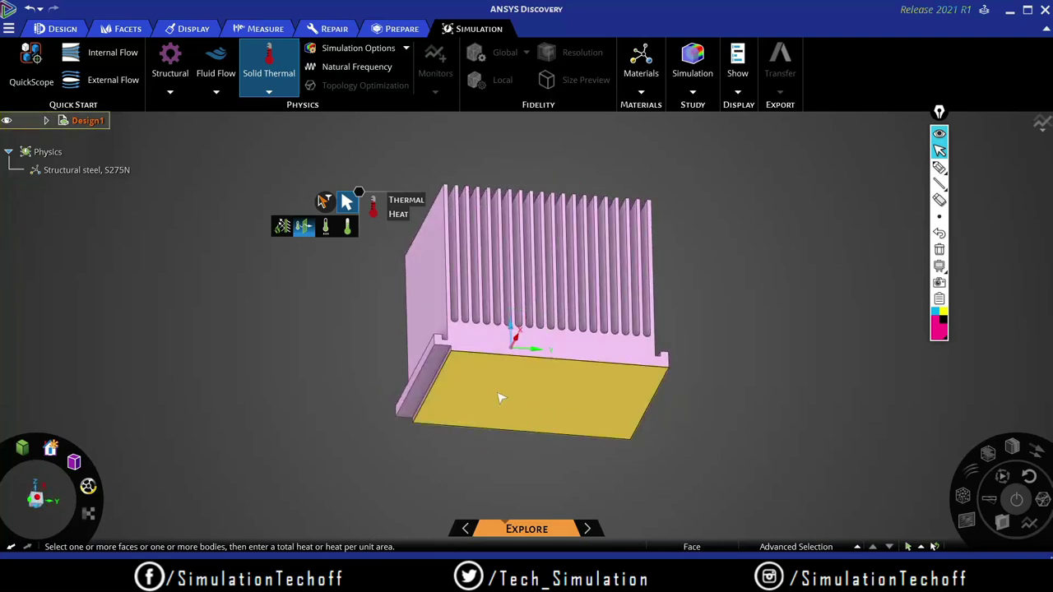
{"action": "left_click", "coordinate": [537, 395]}
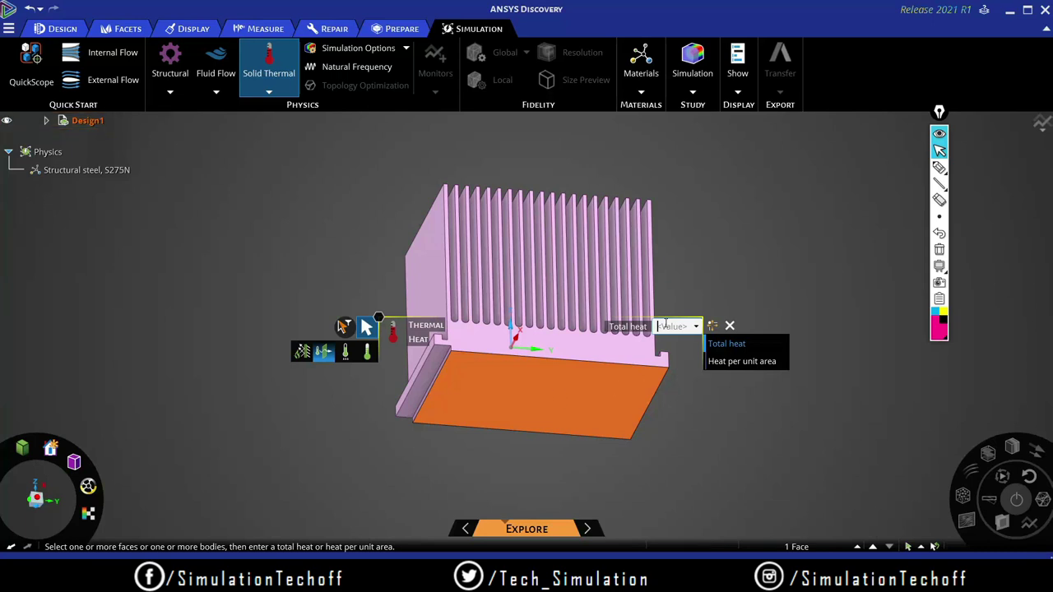
{"action": "type", "text": "25"}
{"action": "key", "text": "BackSpace"}
{"action": "key", "text": "BackSpace"}
{"action": "type", "text": "30"}
{"action": "left_click", "coordinate": [695, 326]}
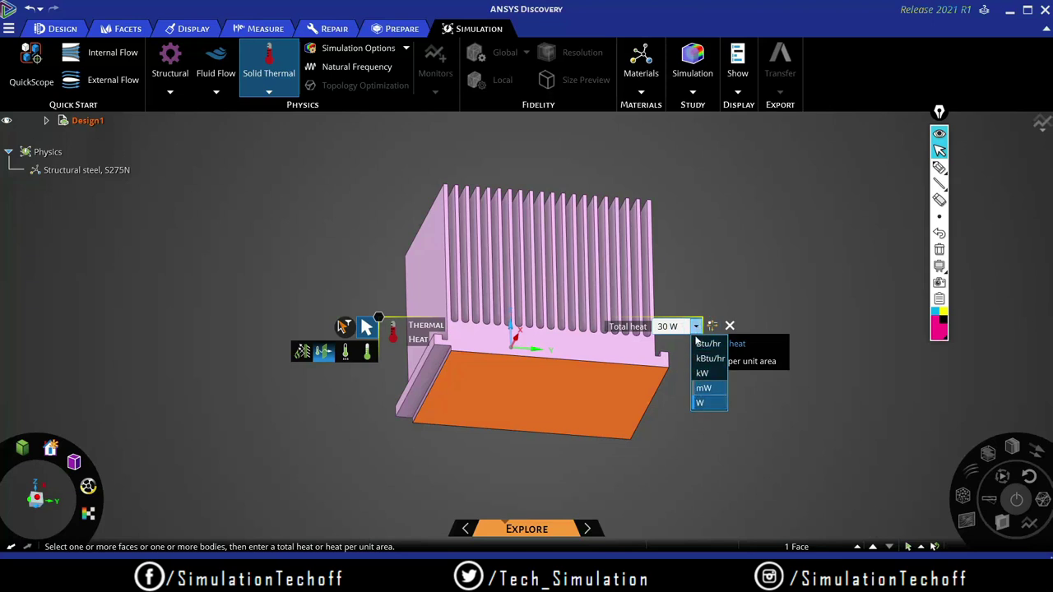
{"action": "left_click", "coordinate": [712, 403]}
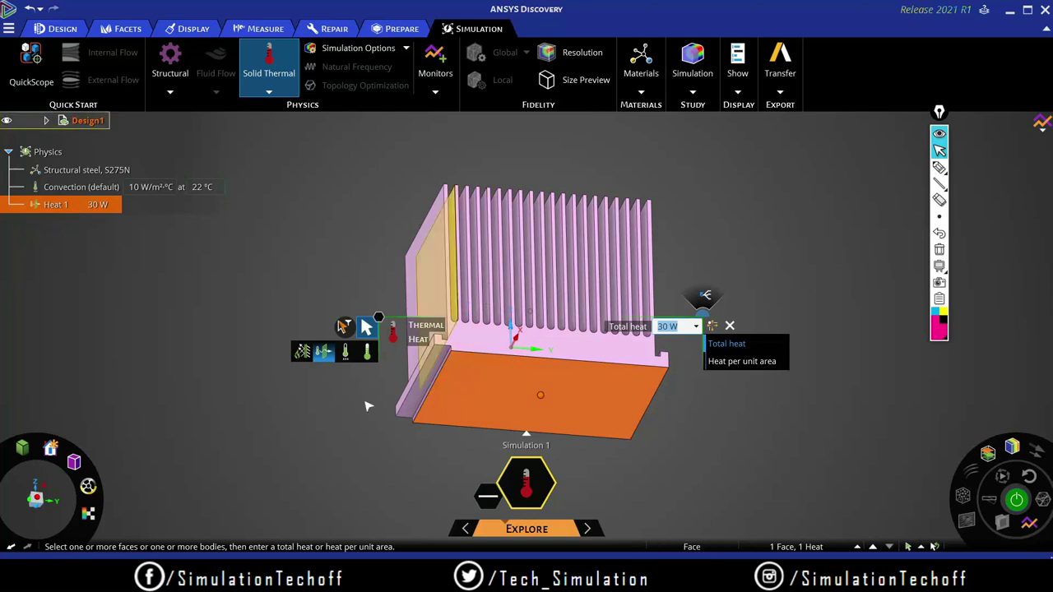
{"action": "left_click", "coordinate": [703, 198]}
Step: Check the heat condition and assigned material in the physics tree against the model, and leave the Heat tool
{"action": "middle_click_drag", "start_coordinate": [782, 261], "coordinate": [764, 345]}
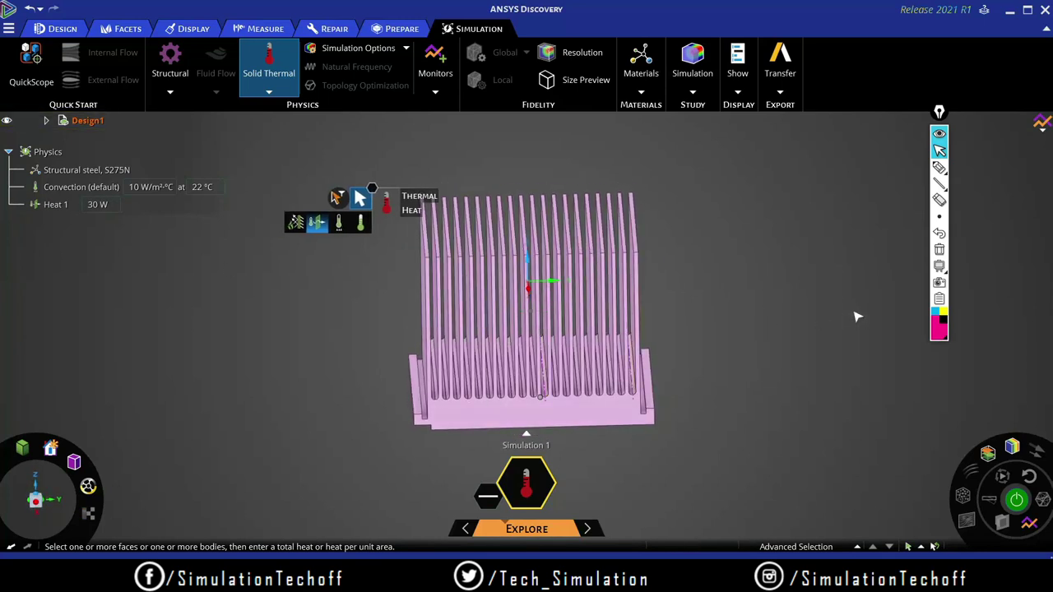
{"action": "left_click", "coordinate": [60, 207]}
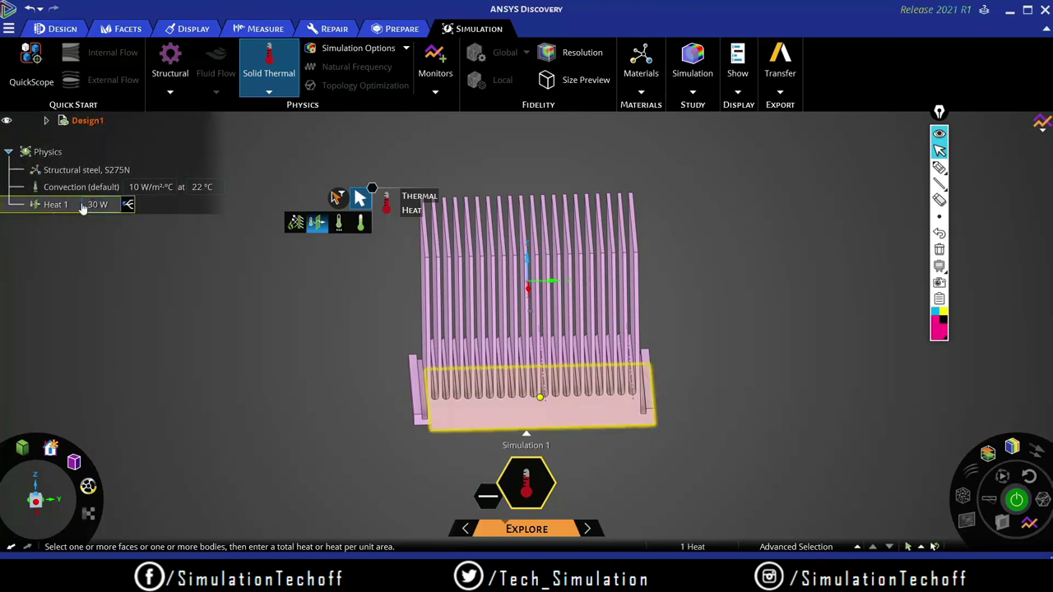
{"action": "left_click", "coordinate": [726, 316]}
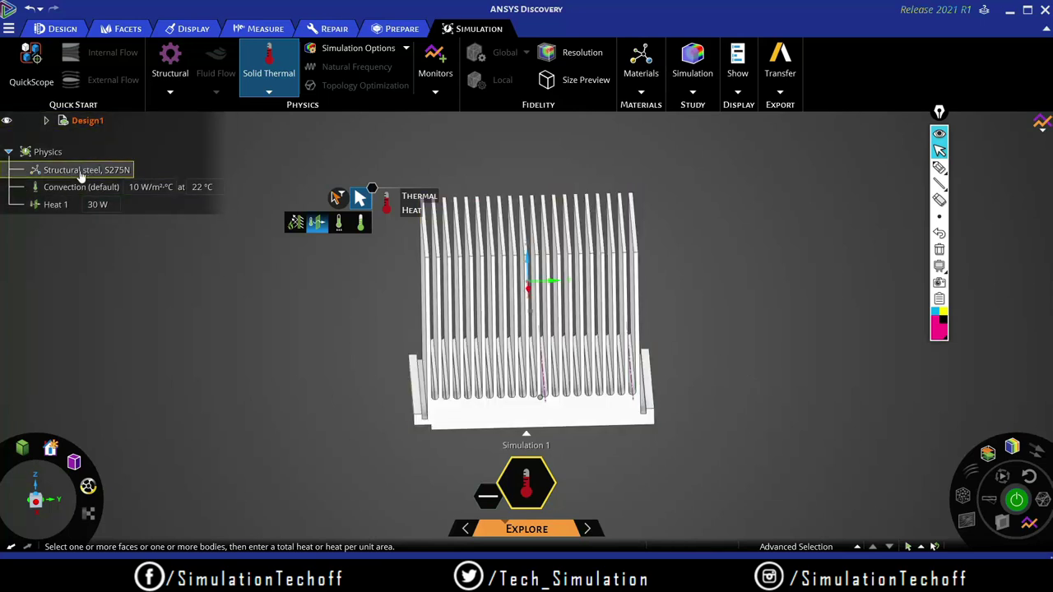
{"action": "middle_click_drag", "start_coordinate": [747, 326], "coordinate": [751, 297]}
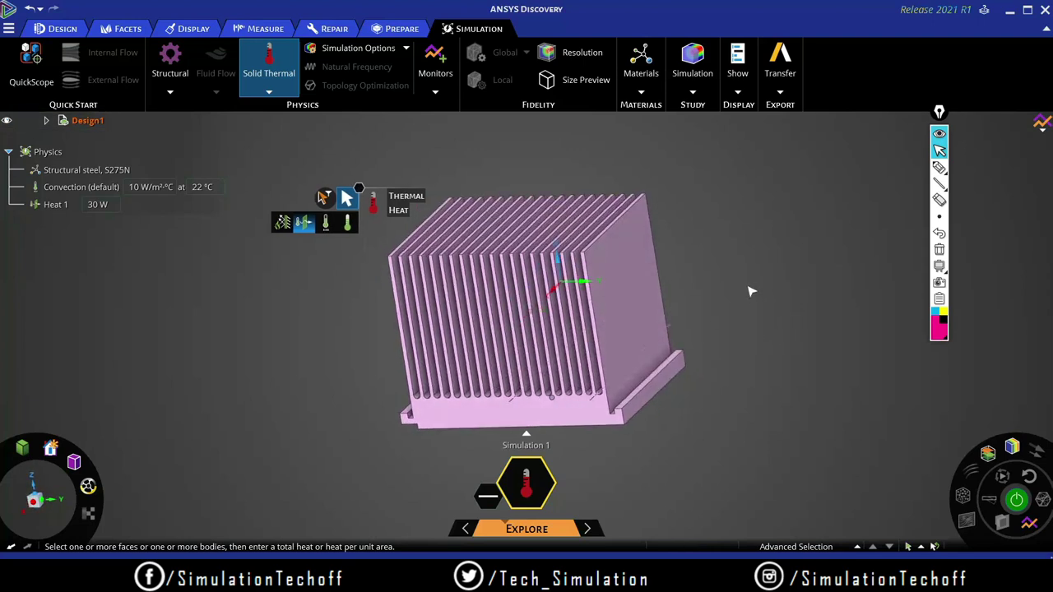
{"action": "key", "text": "Escape"}
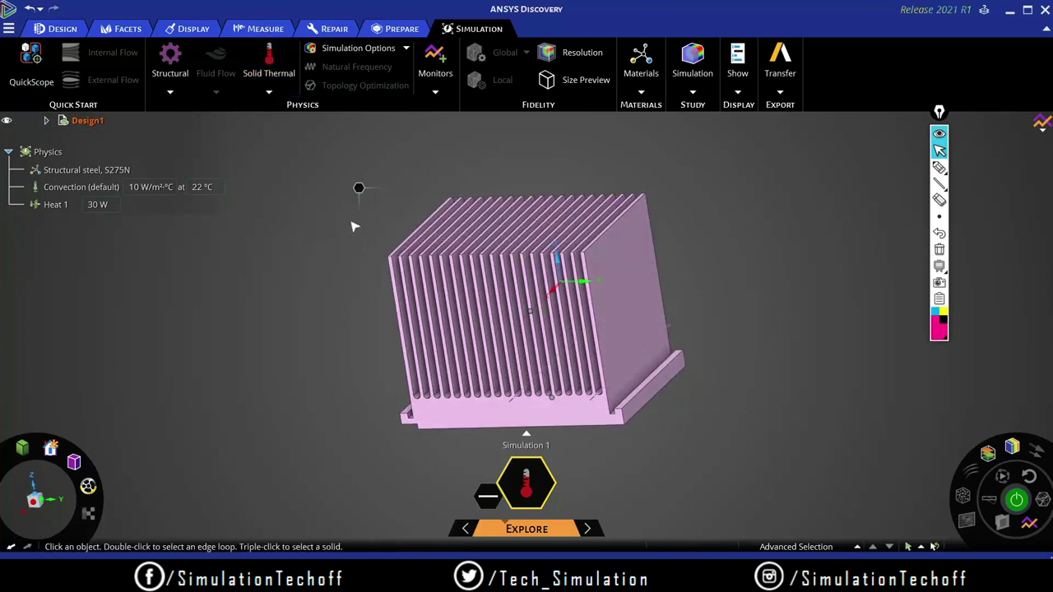
{"action": "right_click", "coordinate": [360, 193]}
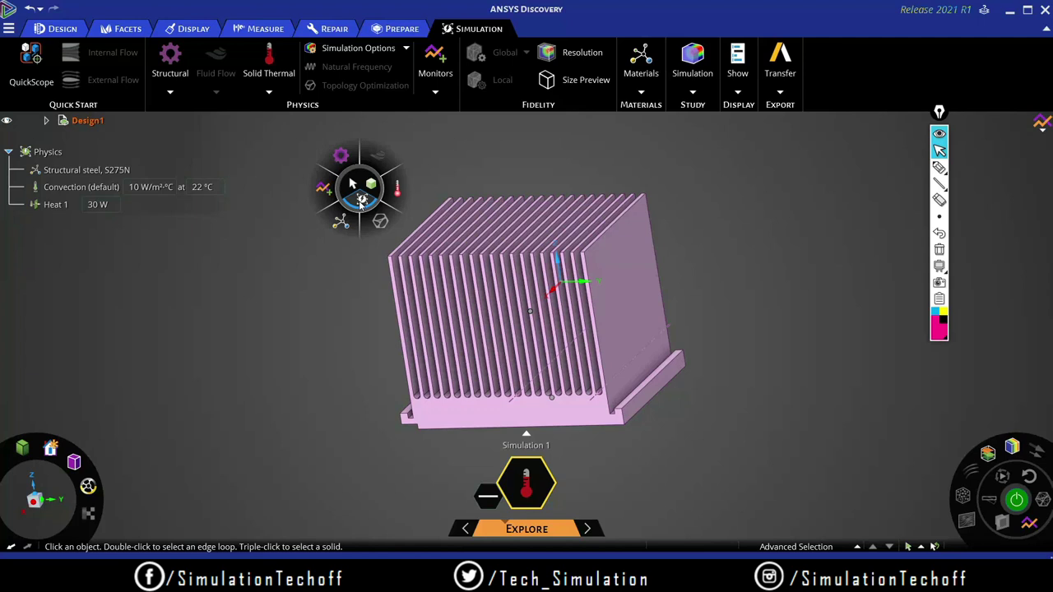
{"action": "mouse_move", "coordinate": [349, 163]}
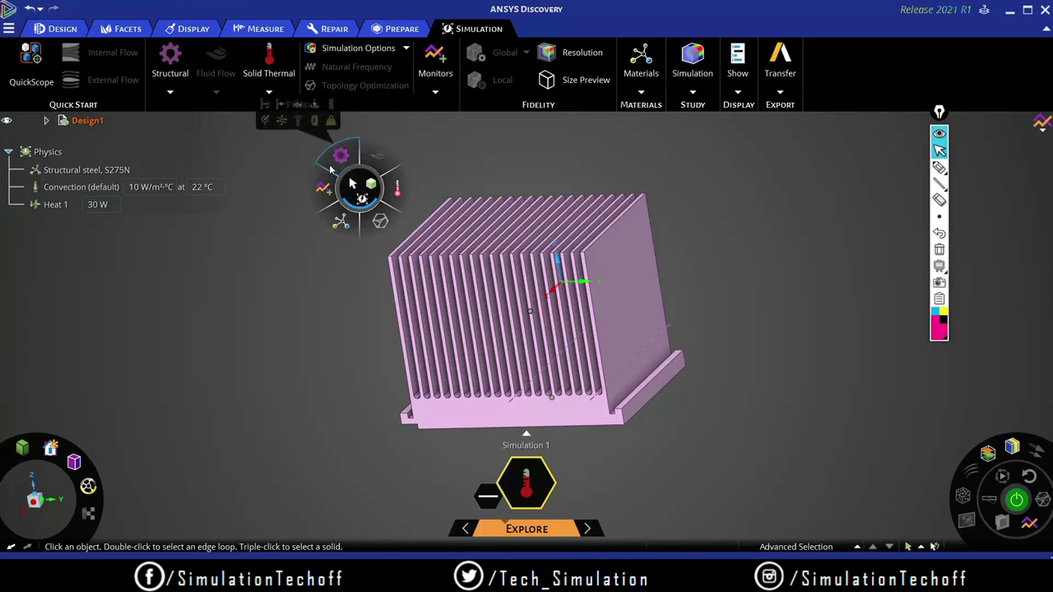
{"action": "mouse_move", "coordinate": [340, 226]}
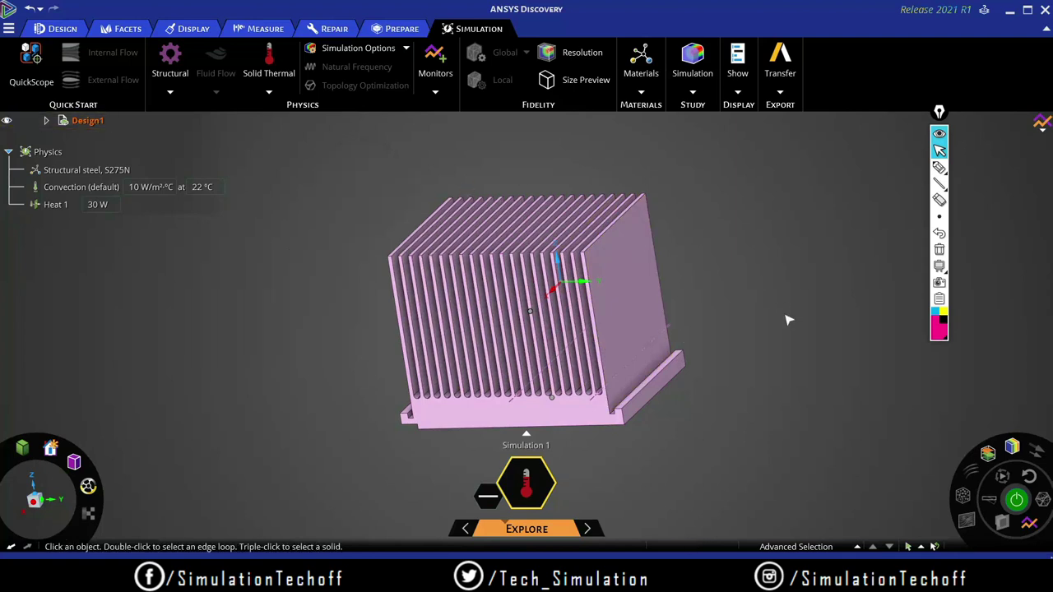
Step: Select three heatsink faces together: the flat outer side, the slotted fin-end face, and the outermost fin's tip
{"action": "middle_click_drag", "start_coordinate": [691, 329], "coordinate": [676, 308]}
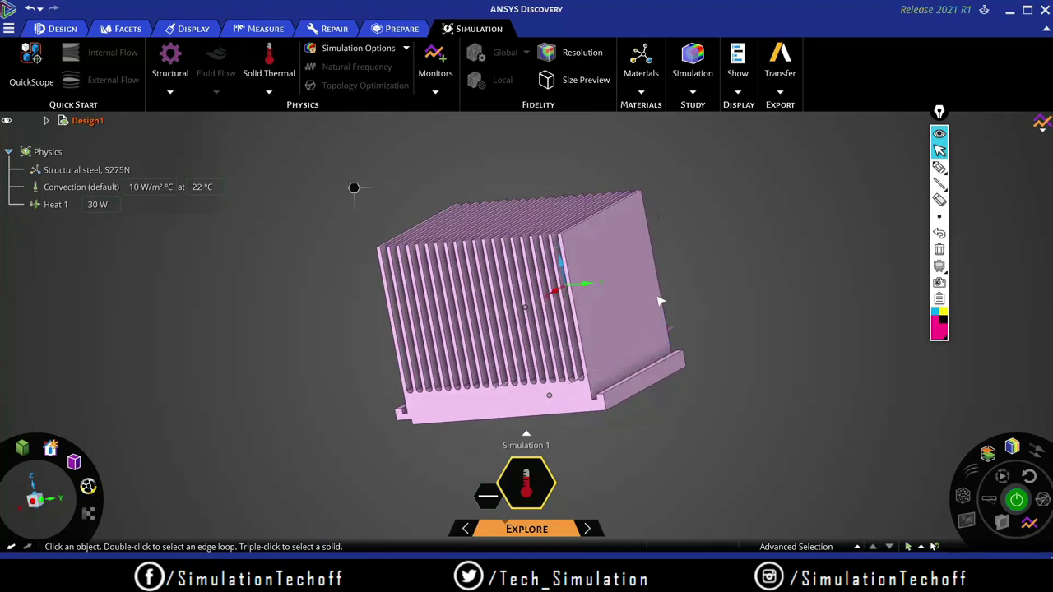
{"action": "left_click", "coordinate": [608, 274]}
{"action": "left_click", "coordinate": [608, 275]}
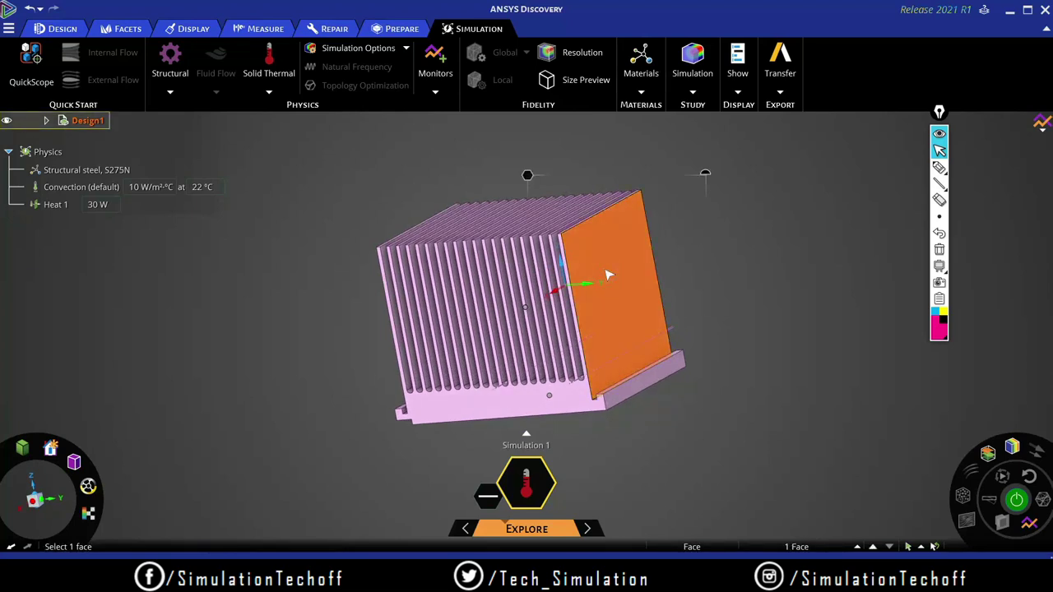
{"action": "scroll", "coordinate": [604, 272], "scroll_direction": "up", "scroll_amount": 5}
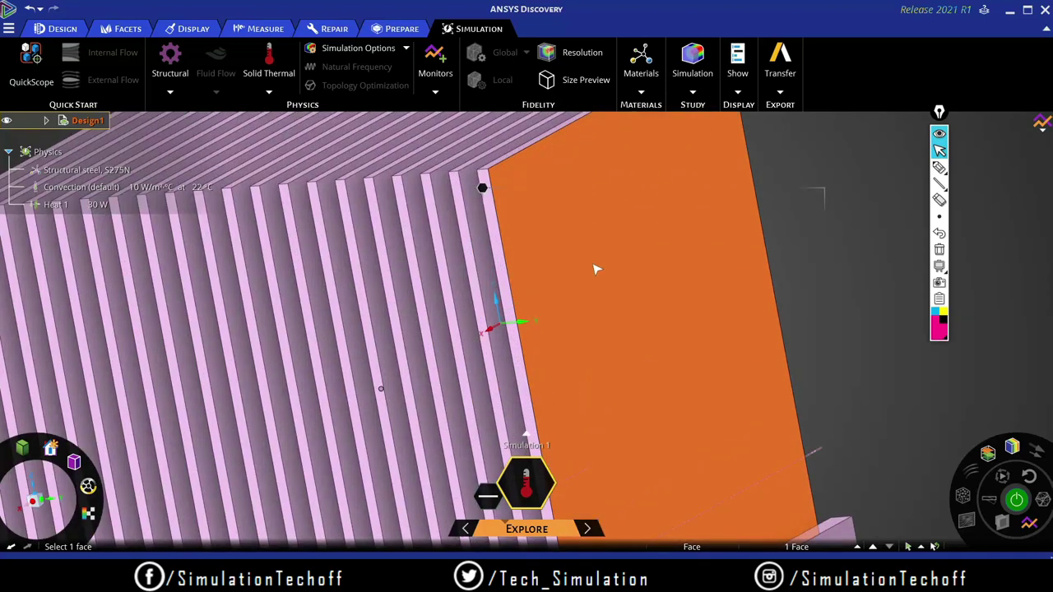
{"action": "left_click", "coordinate": [498, 271], "text": "ctrl"}
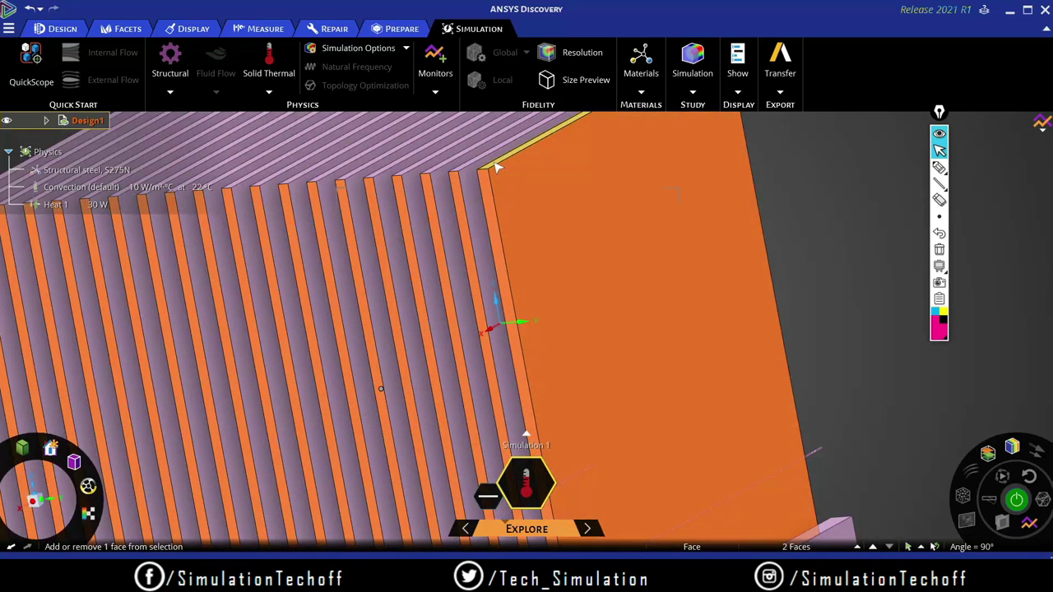
{"action": "left_click", "coordinate": [496, 166], "text": "ctrl"}
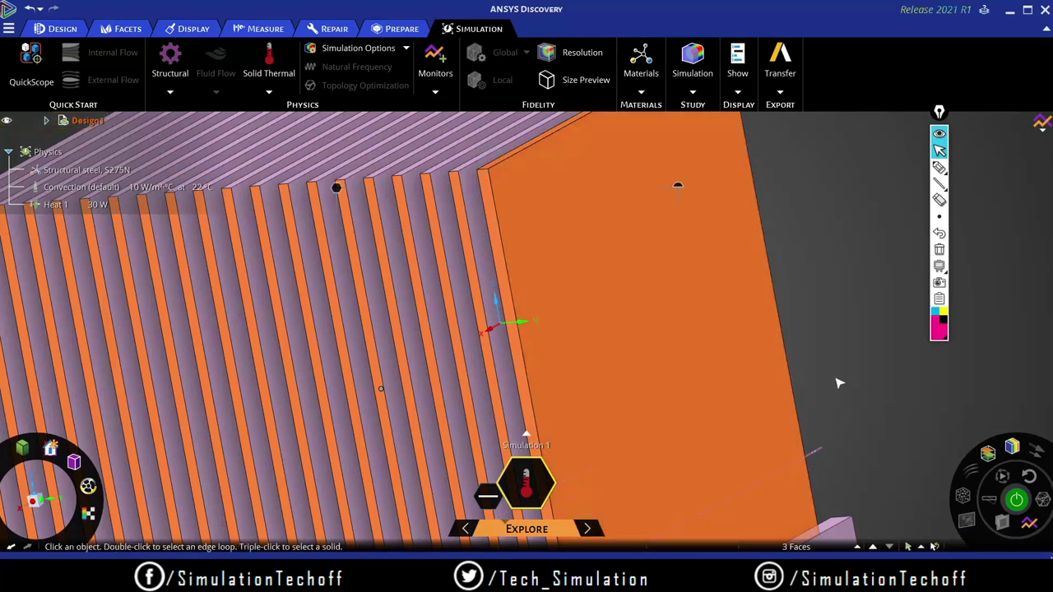
Step: Inspect the three selected faces from different angles, check the current selection summary, and clear the selection
{"action": "scroll", "coordinate": [822, 374], "scroll_direction": "up", "scroll_amount": 5}
{"action": "scroll", "coordinate": [798, 371], "scroll_direction": "down", "scroll_amount": 5}
{"action": "middle_click_drag", "start_coordinate": [798, 371], "coordinate": [675, 318]}
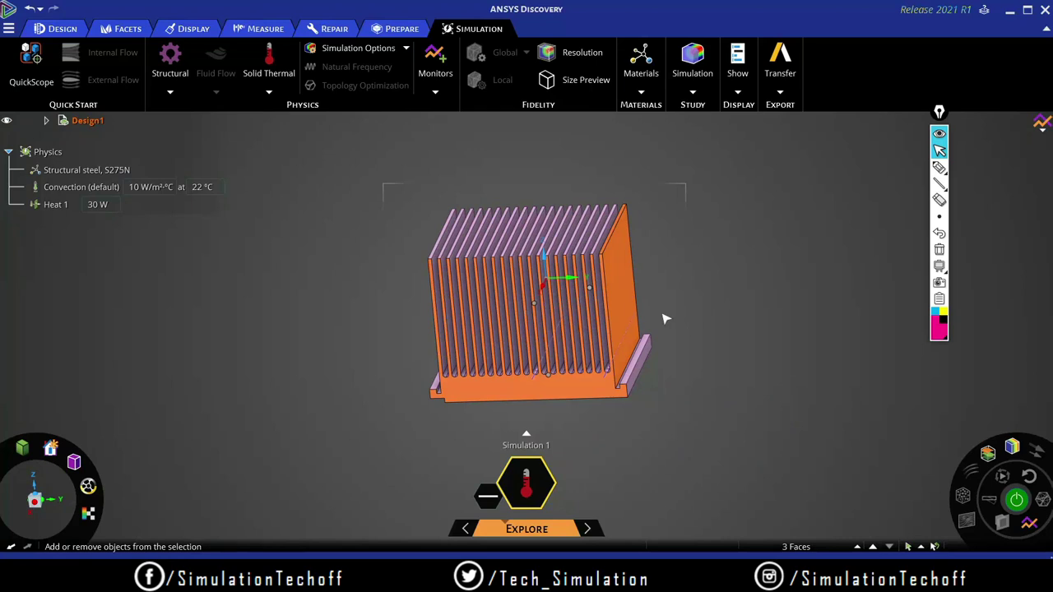
{"action": "scroll", "coordinate": [636, 334], "scroll_direction": "up", "scroll_amount": 2}
{"action": "middle_click_drag", "start_coordinate": [752, 367], "coordinate": [737, 355]}
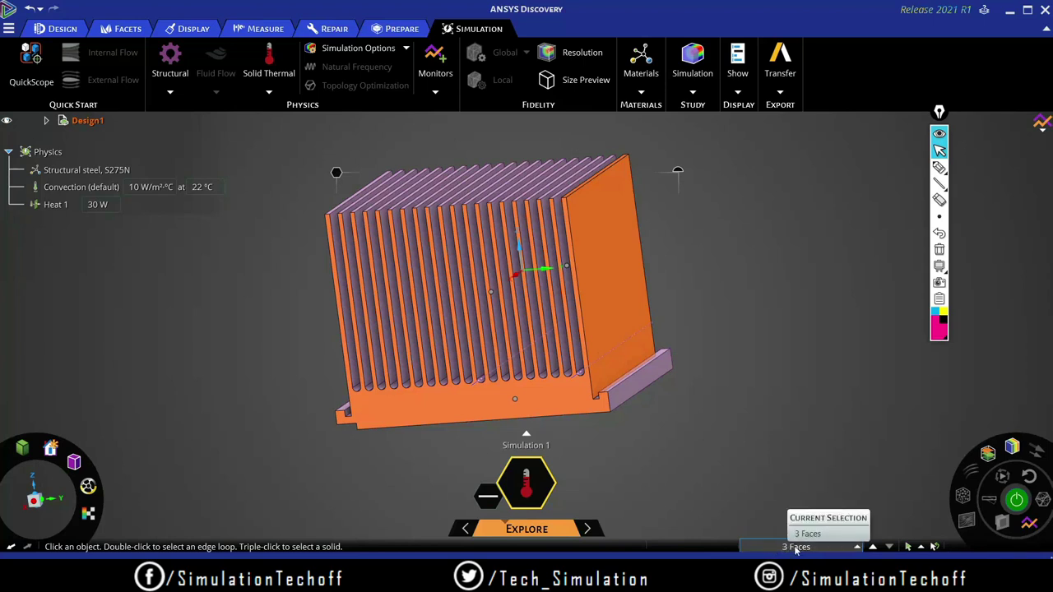
{"action": "left_click", "coordinate": [744, 448]}
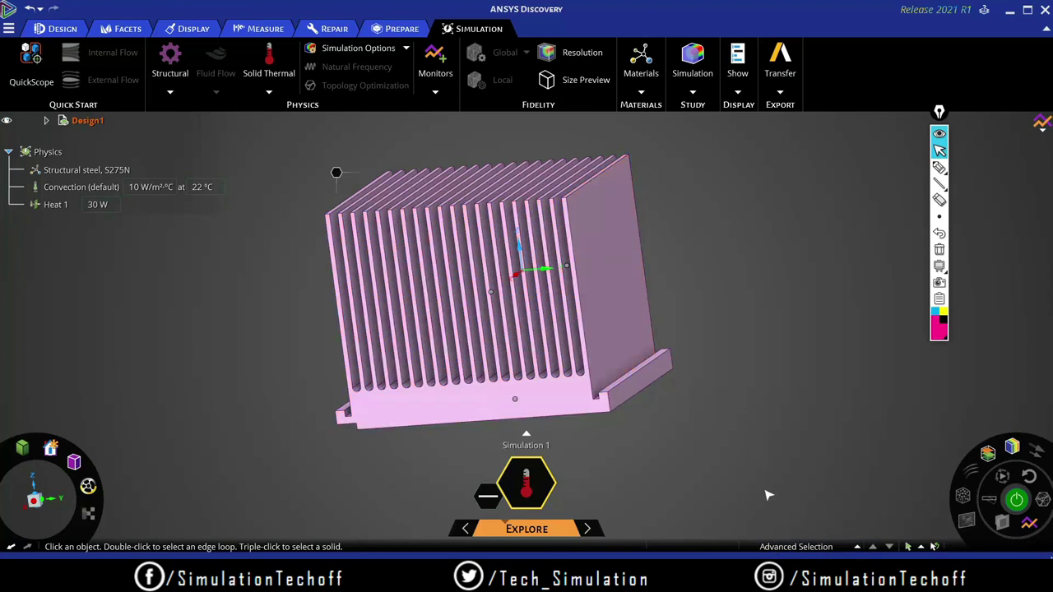
Step: Open the Power Select options of Advanced Selection, look over them with the outermost fin's top edge, and close them
{"action": "left_click", "coordinate": [812, 547]}
{"action": "left_click", "coordinate": [822, 497]}
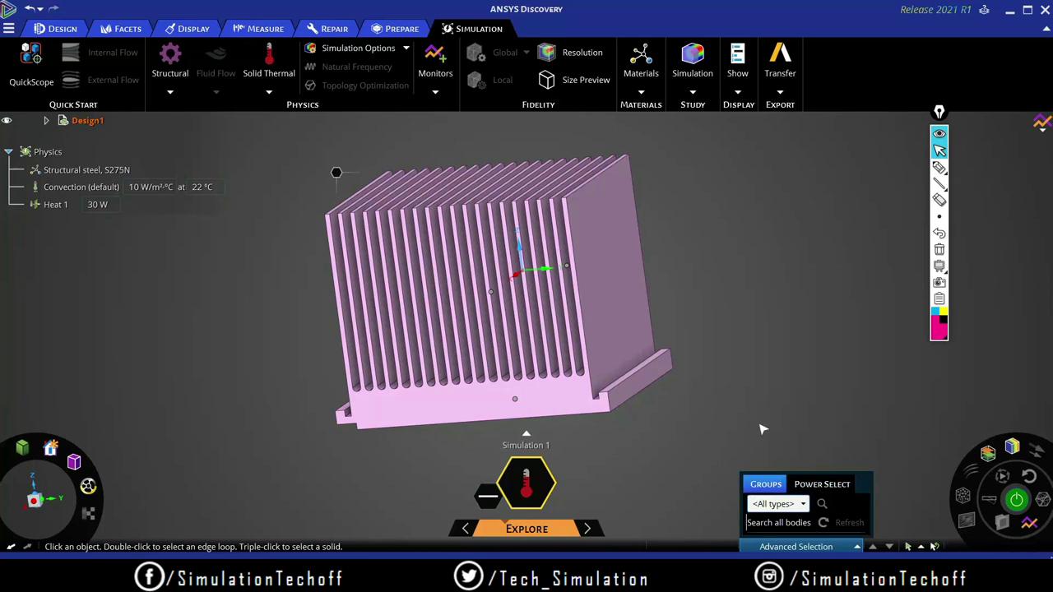
{"action": "left_click", "coordinate": [615, 169]}
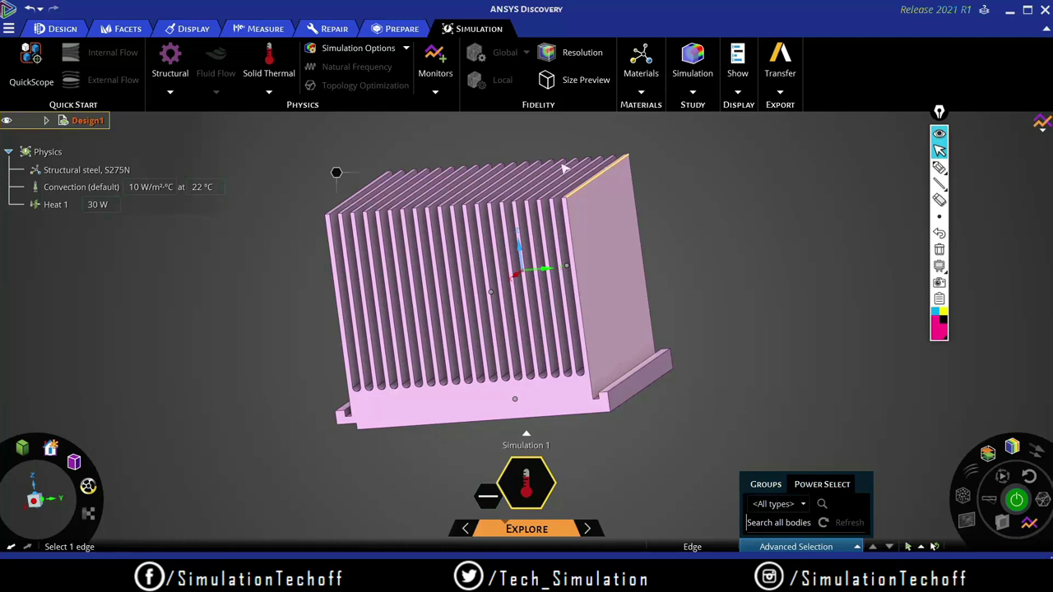
{"action": "left_click", "coordinate": [317, 189]}
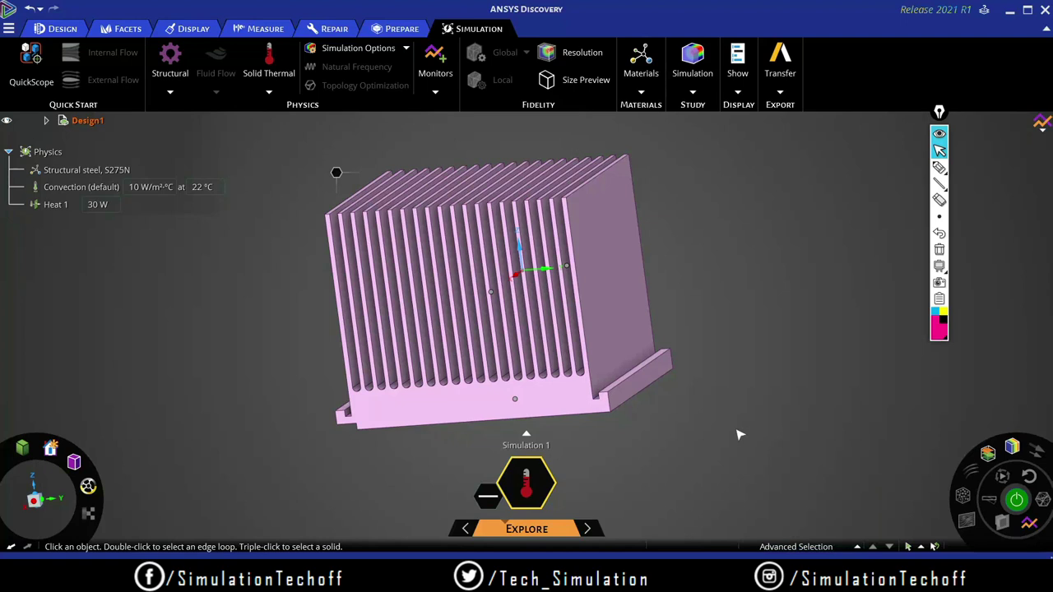
Step: Select the flat outer side face of the heatsink's outermost fin
{"action": "scroll", "coordinate": [745, 433], "scroll_direction": "up", "scroll_amount": 1}
{"action": "scroll", "coordinate": [740, 433], "scroll_direction": "down", "scroll_amount": 3}
{"action": "left_click", "coordinate": [633, 325]}
{"action": "left_click", "coordinate": [647, 323]}
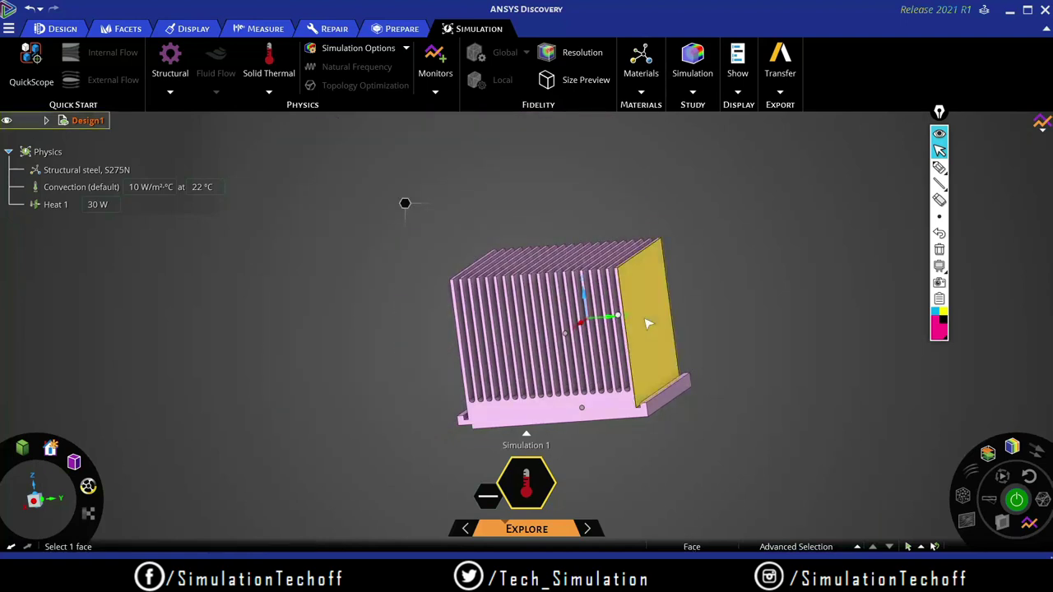
{"action": "left_click", "coordinate": [806, 345]}
{"action": "middle_click_drag", "start_coordinate": [806, 346], "coordinate": [820, 381]}
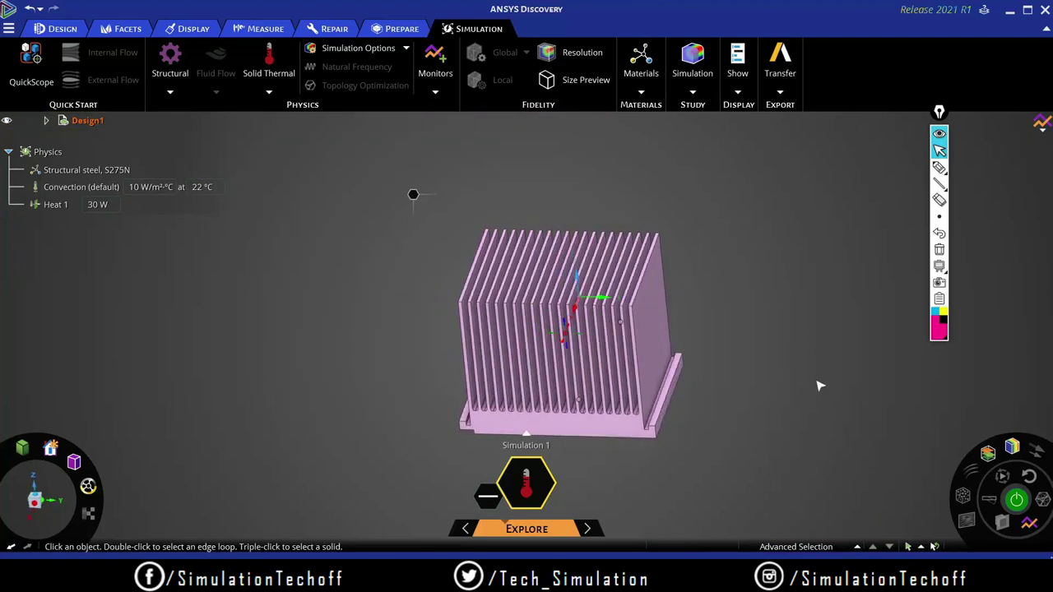
{"action": "middle_click_drag", "start_coordinate": [773, 449], "coordinate": [673, 372]}
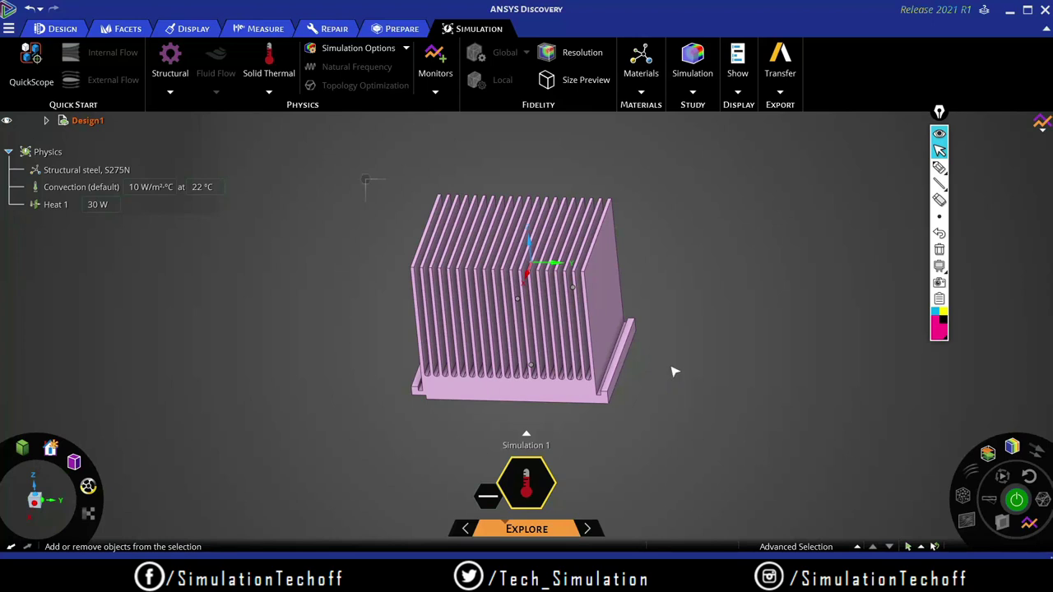
{"action": "left_click", "coordinate": [608, 317]}
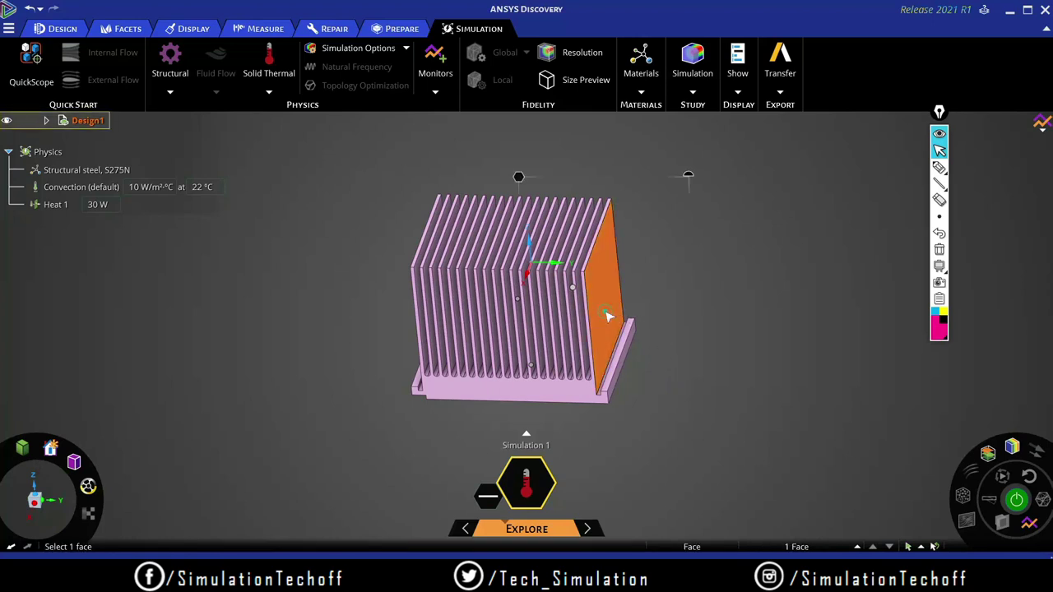
Step: Select the entire heatsink body and assign it the material Copper, C10100, hard
{"action": "triple_click", "coordinate": [608, 316]}
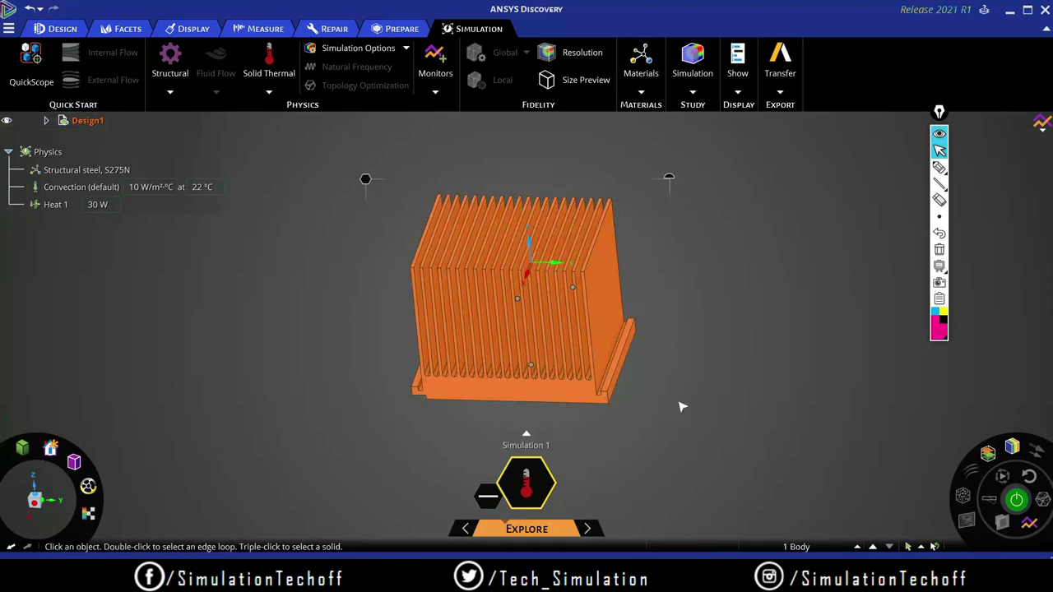
{"action": "middle_click_drag", "start_coordinate": [724, 423], "coordinate": [747, 420]}
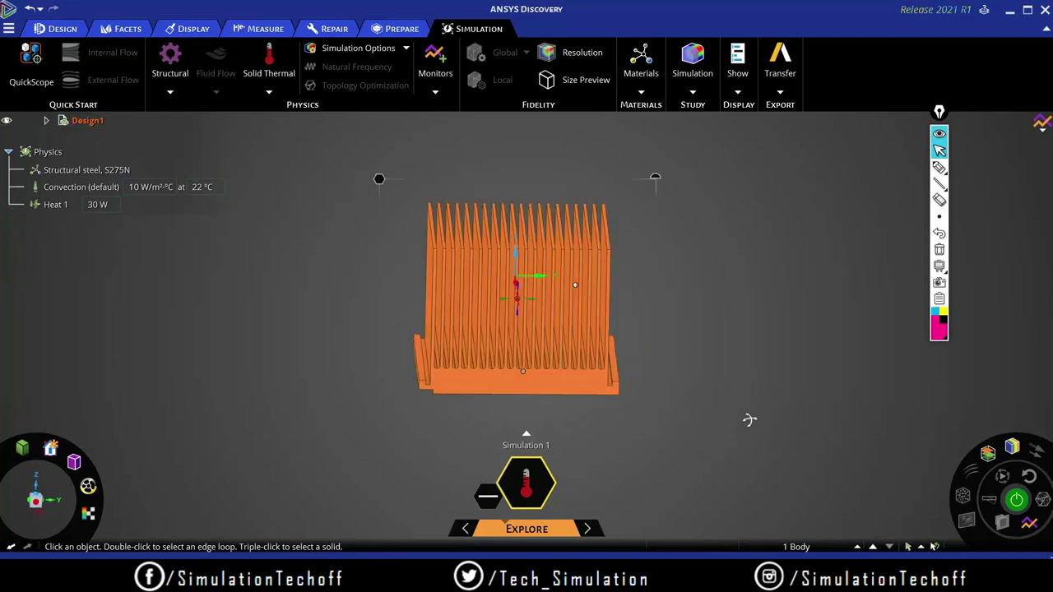
{"action": "right_click", "coordinate": [377, 178]}
{"action": "mouse_move", "coordinate": [363, 213]}
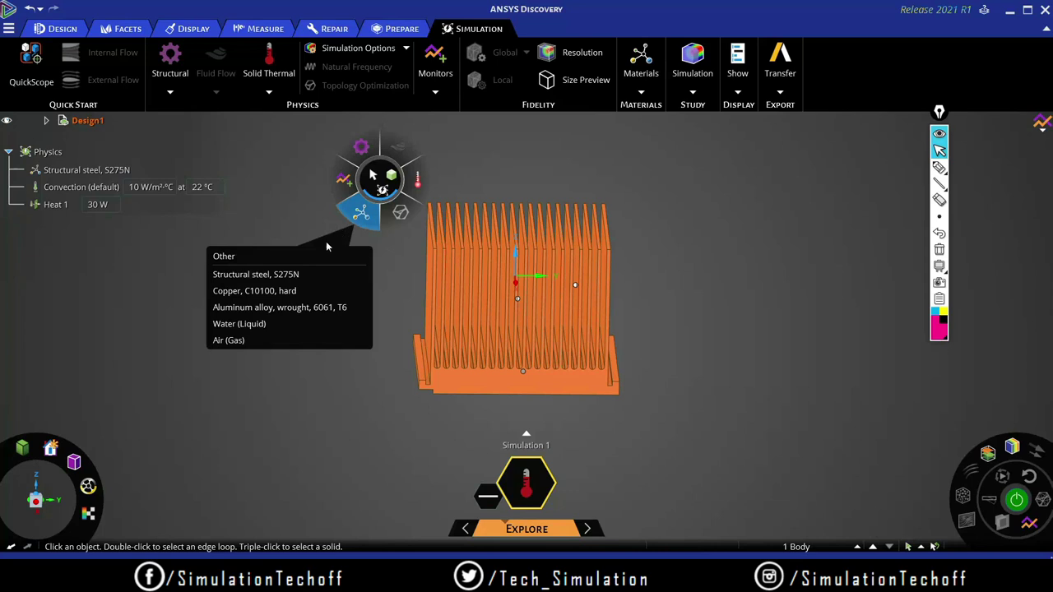
{"action": "left_click", "coordinate": [255, 292]}
{"action": "left_click", "coordinate": [756, 376]}
{"action": "middle_click_drag", "start_coordinate": [756, 376], "coordinate": [689, 333]}
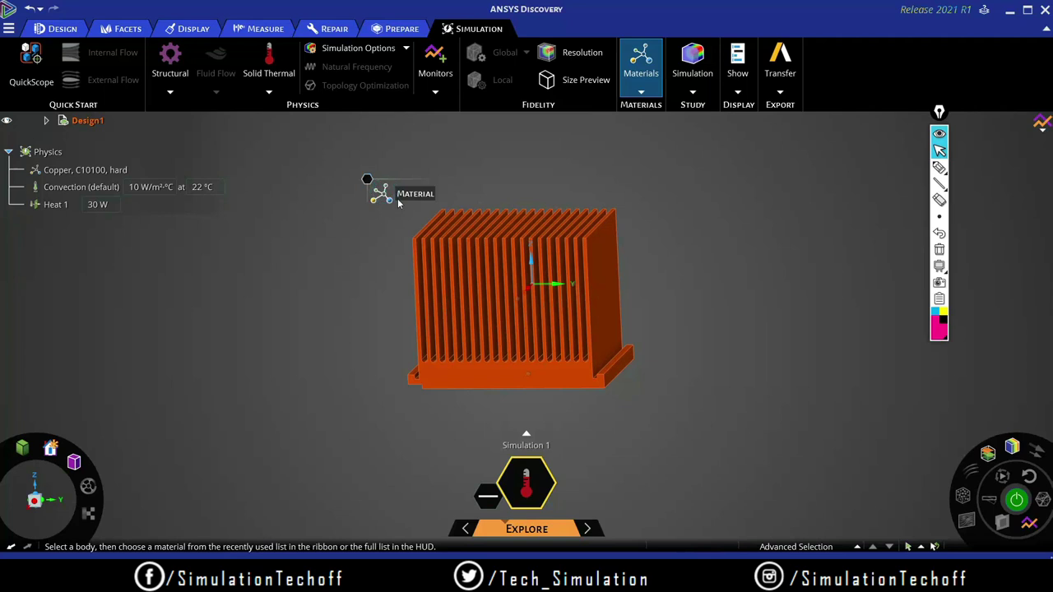
Step: Change the heatsink's assigned material to Alumina, 88%
{"action": "left_click", "coordinate": [130, 187]}
{"action": "left_click", "coordinate": [115, 169]}
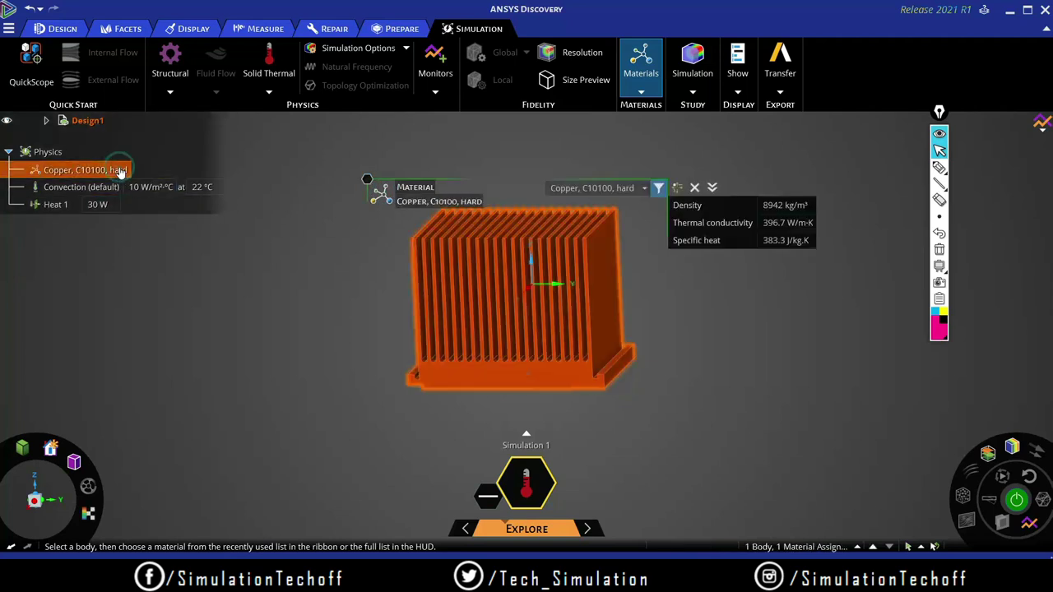
{"action": "left_click", "coordinate": [646, 188]}
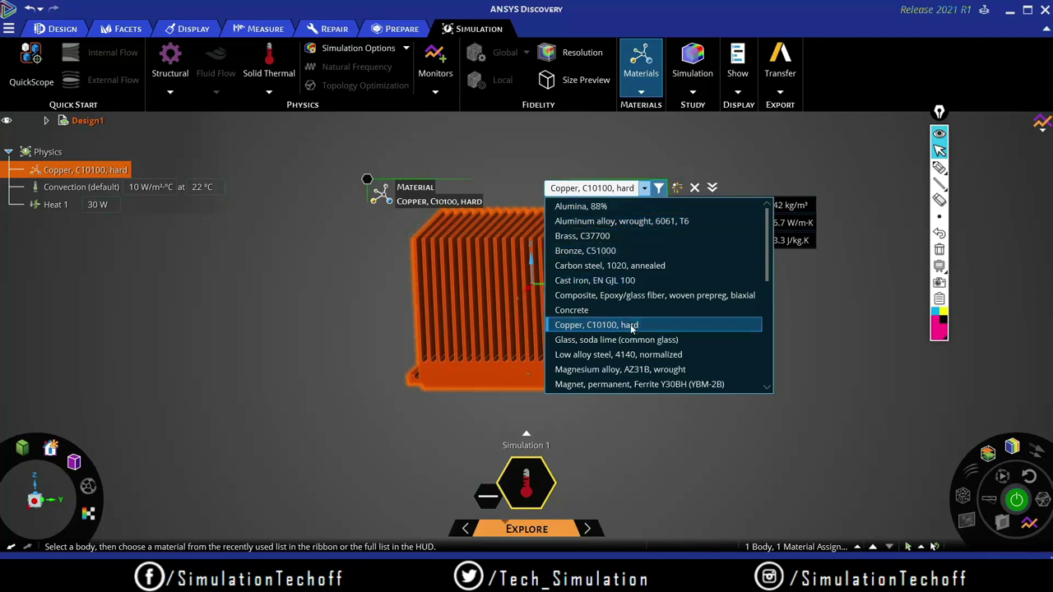
{"action": "scroll", "coordinate": [625, 294], "scroll_direction": "down", "scroll_amount": 2}
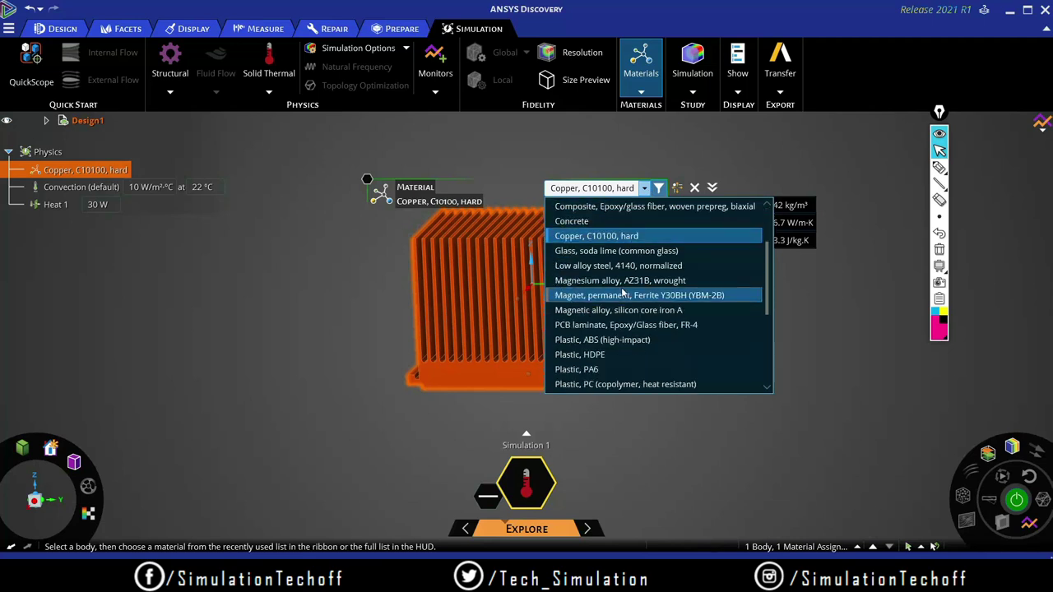
{"action": "scroll", "coordinate": [625, 279], "scroll_direction": "up", "scroll_amount": 2}
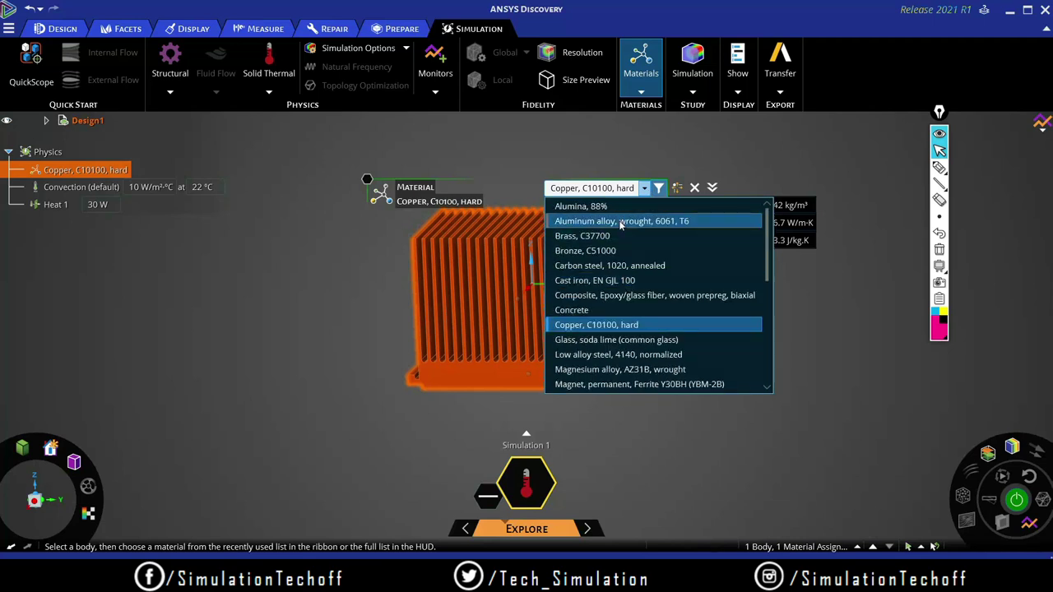
{"action": "left_click", "coordinate": [623, 189]}
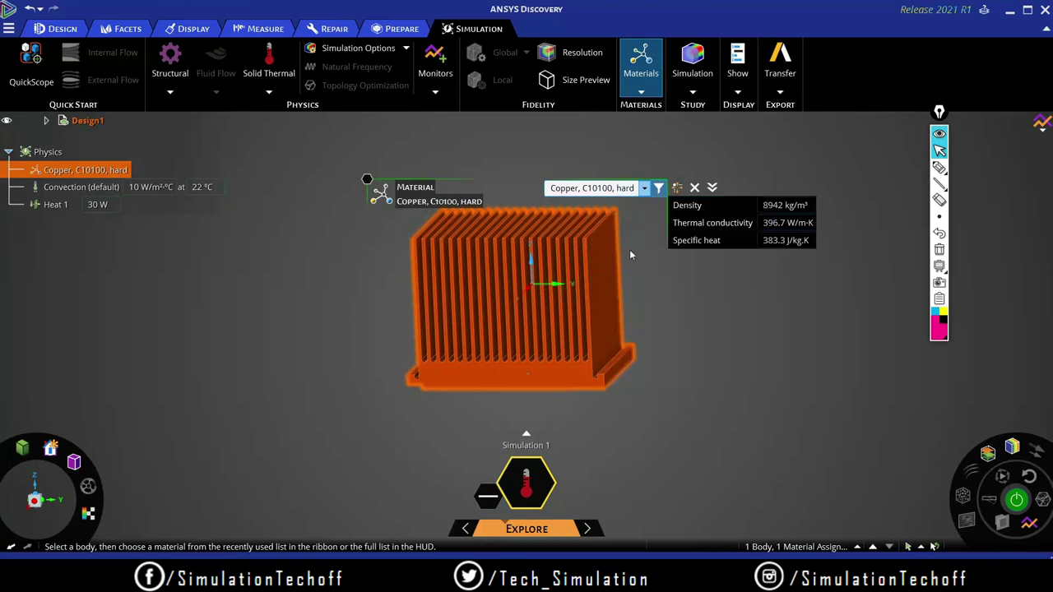
{"action": "left_click", "coordinate": [740, 358]}
{"action": "middle_click_drag", "start_coordinate": [743, 365], "coordinate": [729, 381]}
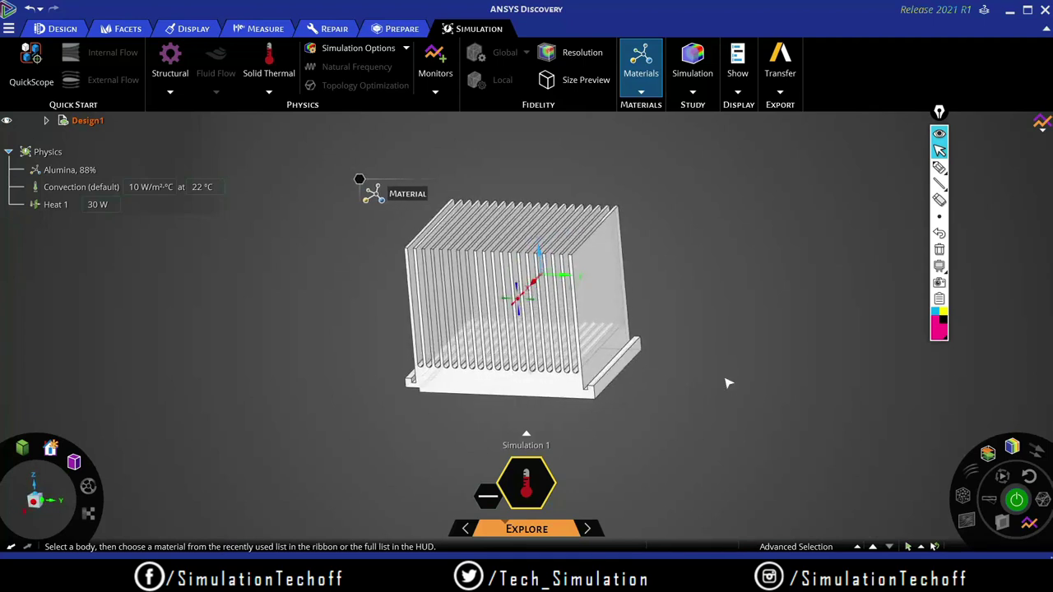
Step: Review the heat input and the default convection condition applied to the heatsink, including the convection coefficient and ambient temperature
{"action": "scroll", "coordinate": [729, 379], "scroll_direction": "down", "scroll_amount": 2}
{"action": "scroll", "coordinate": [857, 408], "scroll_direction": "up", "scroll_amount": 3}
{"action": "middle_click_drag", "start_coordinate": [825, 414], "coordinate": [782, 393], "text": "shift"}
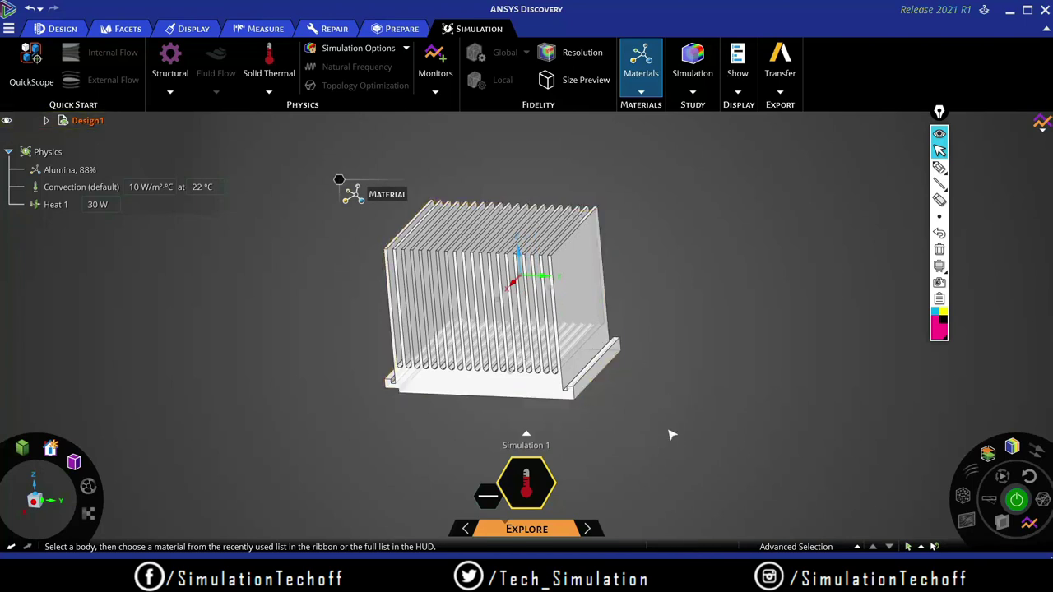
{"action": "mouse_move", "coordinate": [663, 428]}
{"action": "middle_mouse_down"}
{"action": "mouse_move", "coordinate": [676, 411]}
{"action": "mouse_move", "coordinate": [679, 425]}
{"action": "middle_mouse_up"}
{"action": "left_click", "coordinate": [51, 204]}
{"action": "middle_click_drag", "start_coordinate": [616, 364], "coordinate": [639, 376]}
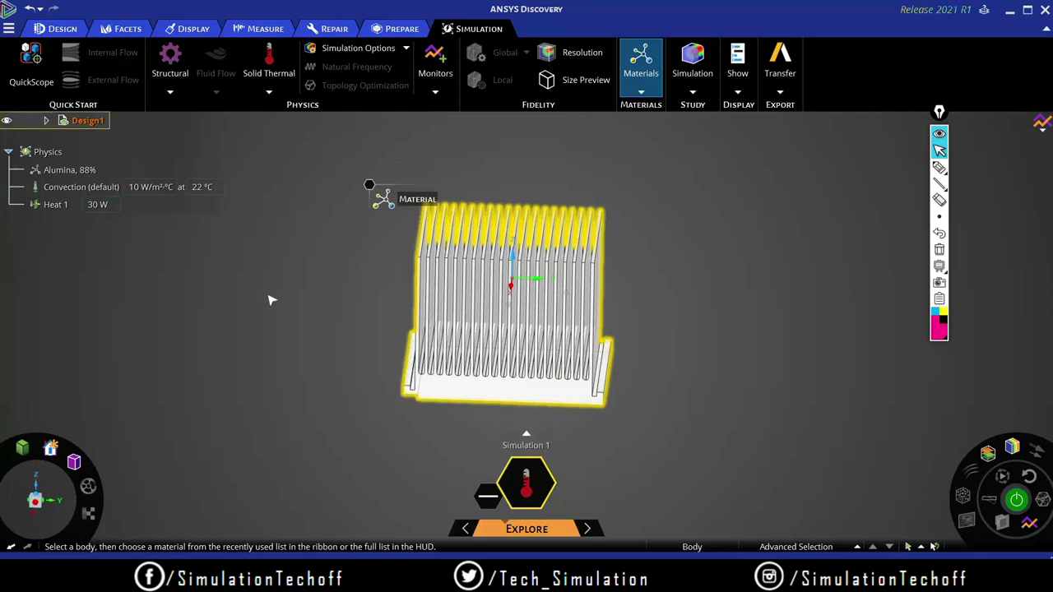
{"action": "left_click", "coordinate": [71, 188]}
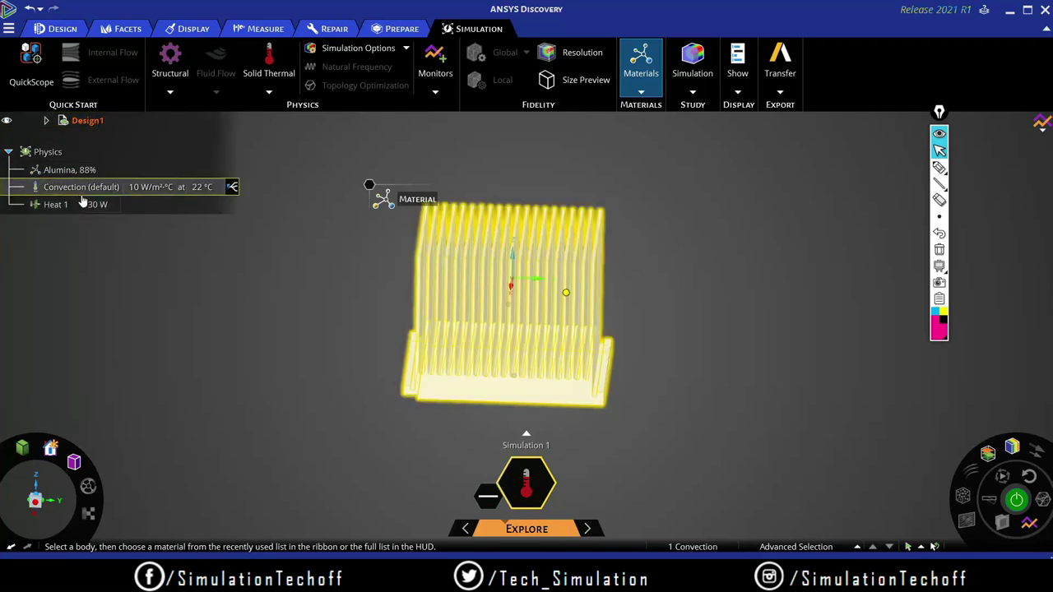
{"action": "left_click", "coordinate": [713, 370]}
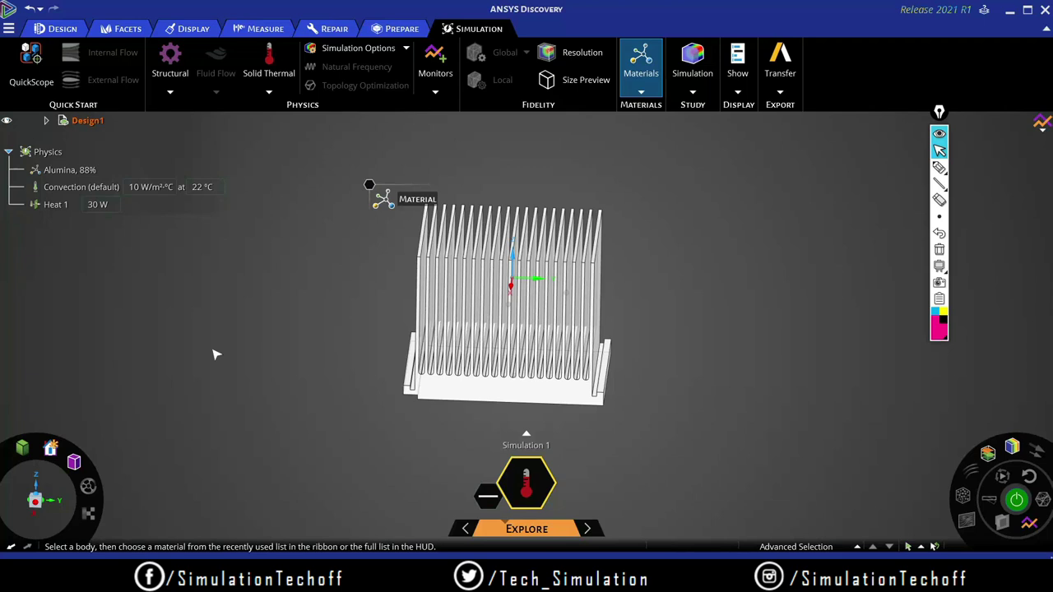
{"action": "left_click", "coordinate": [82, 187]}
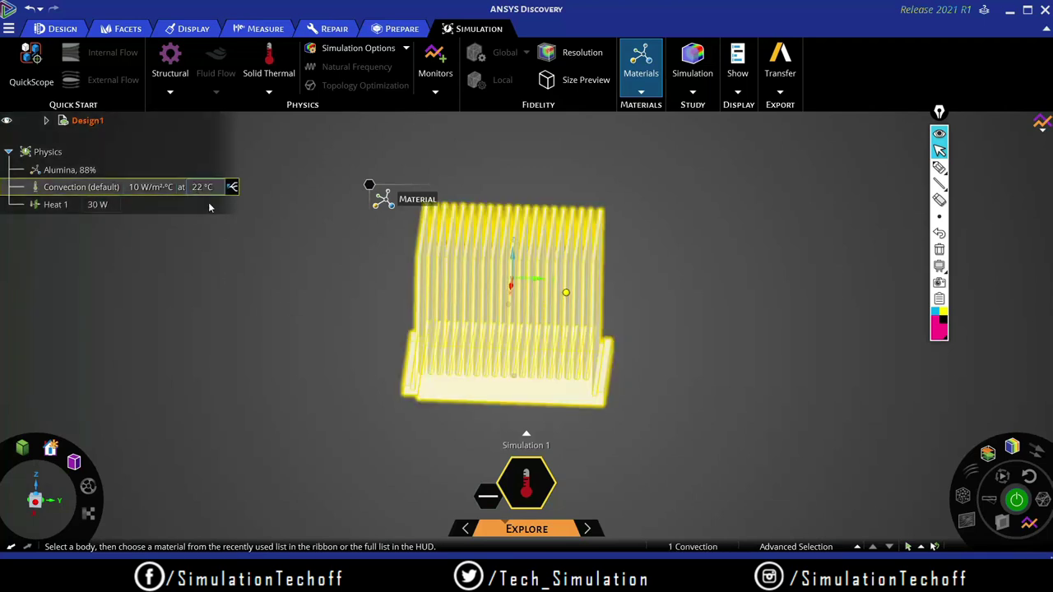
{"action": "left_click", "coordinate": [302, 348]}
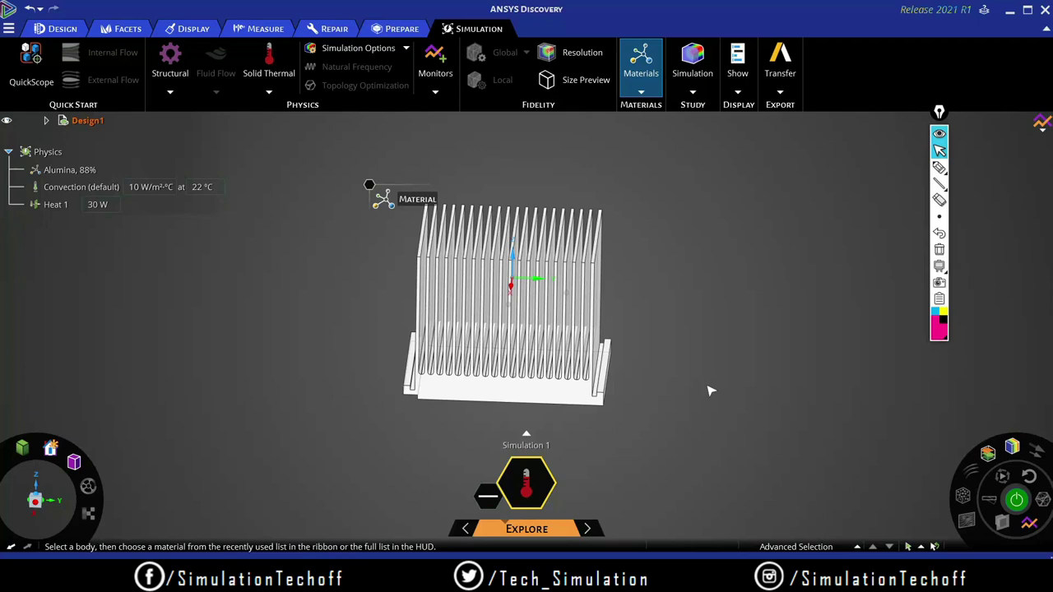
{"action": "left_click", "coordinate": [157, 187]}
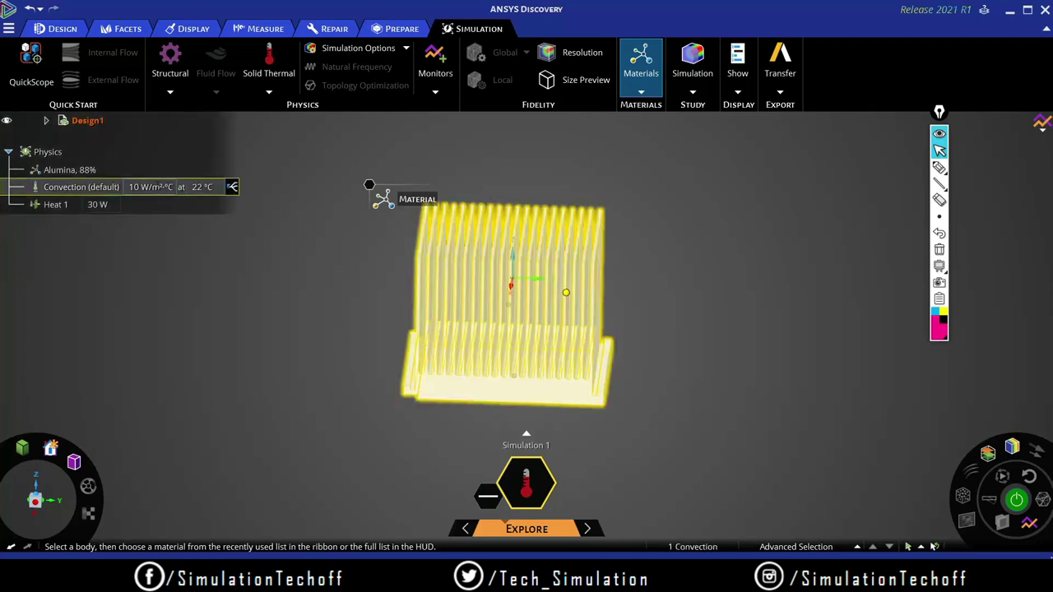
{"action": "left_click", "coordinate": [214, 340]}
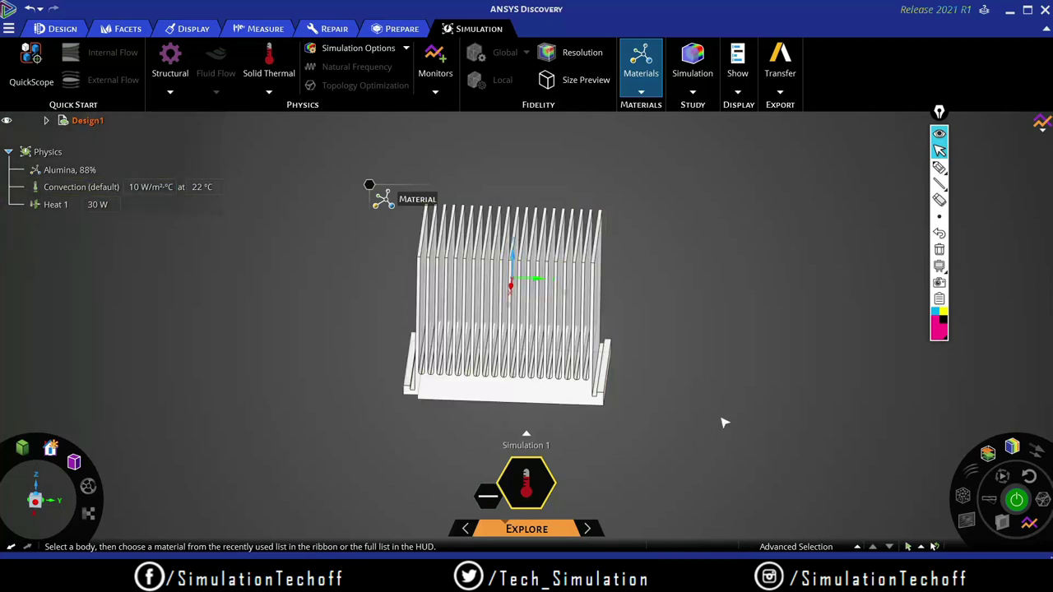
Step: Leave the material assignment and solve the solid thermal simulation of the heatsink
{"action": "middle_click_drag", "start_coordinate": [663, 395], "coordinate": [688, 392], "text": "shift"}
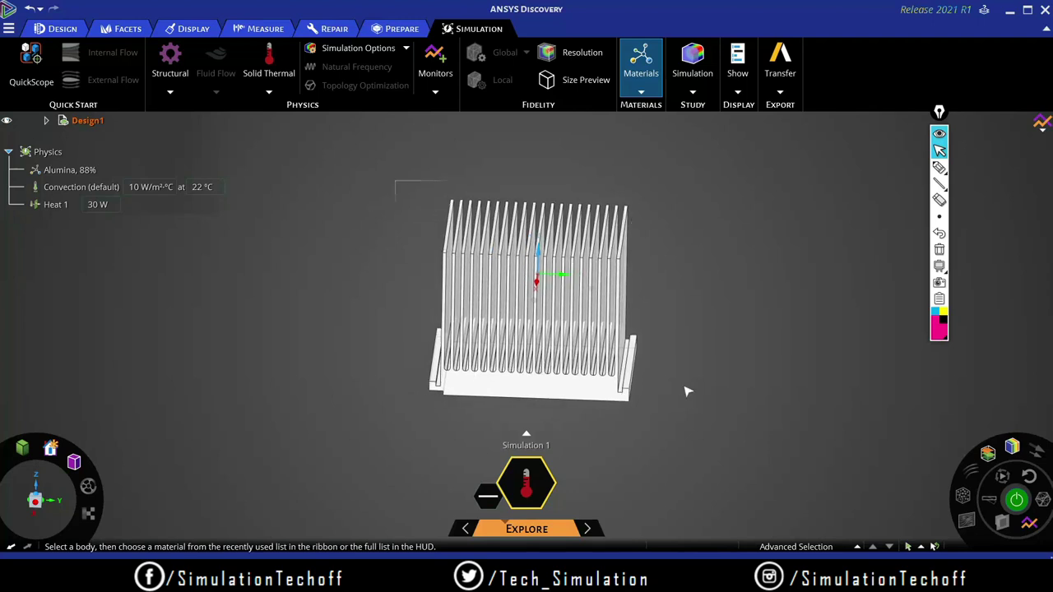
{"action": "middle_click_drag", "start_coordinate": [683, 428], "coordinate": [680, 429]}
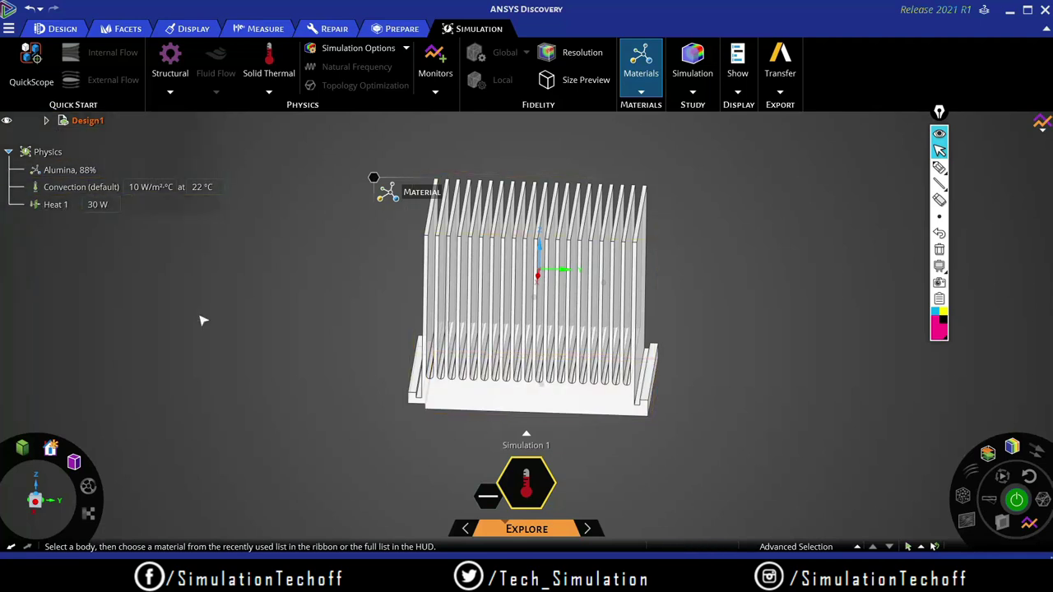
{"action": "key", "text": "Escape"}
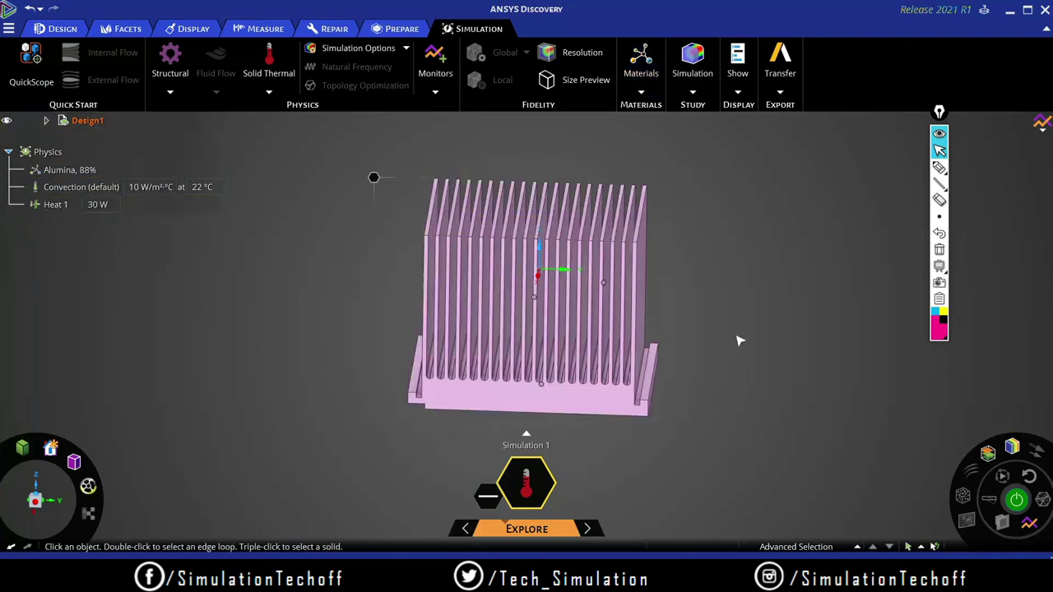
{"action": "middle_click_drag", "start_coordinate": [716, 418], "coordinate": [719, 406]}
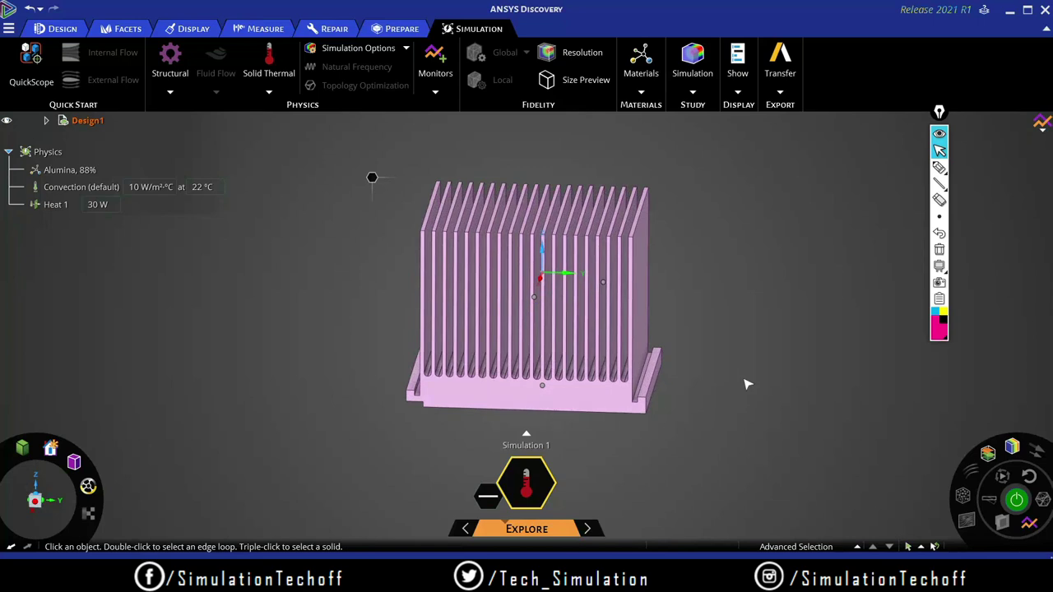
{"action": "left_click_drag", "start_coordinate": [938, 111], "coordinate": [944, 66]}
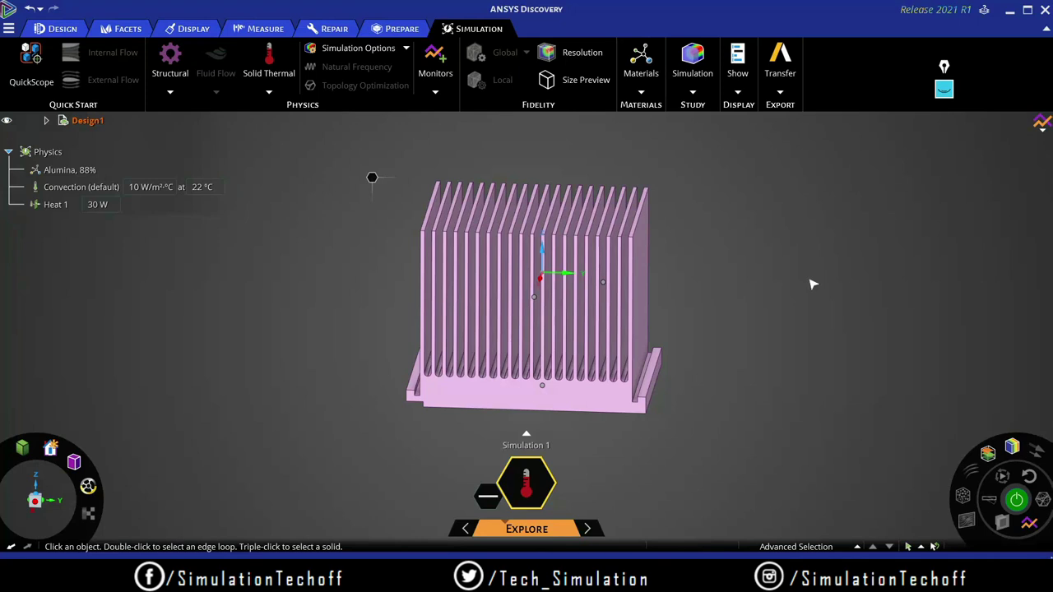
{"action": "left_click", "coordinate": [534, 479]}
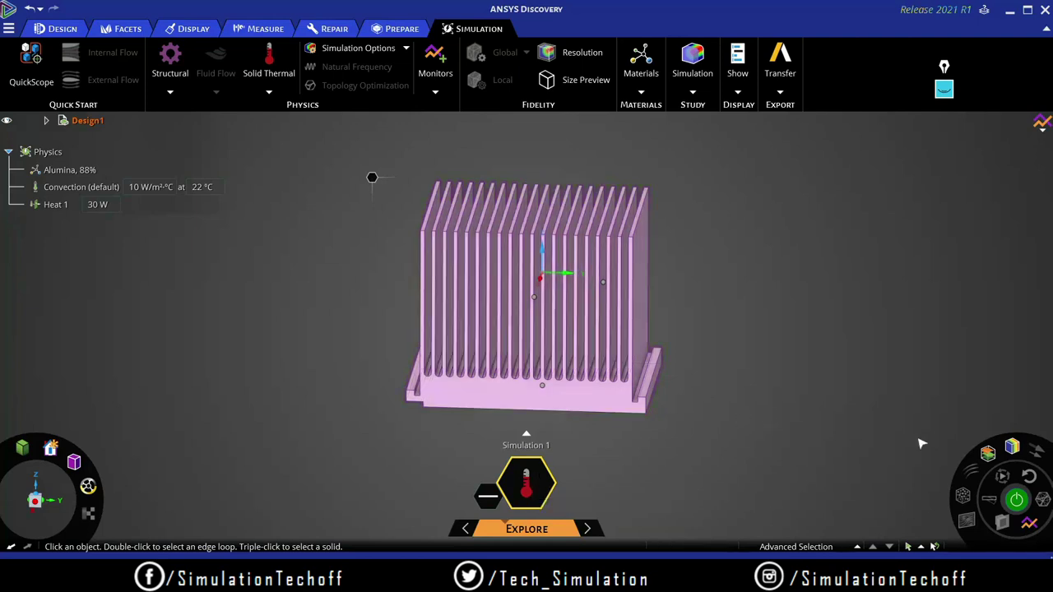
{"action": "left_click", "coordinate": [1018, 500]}
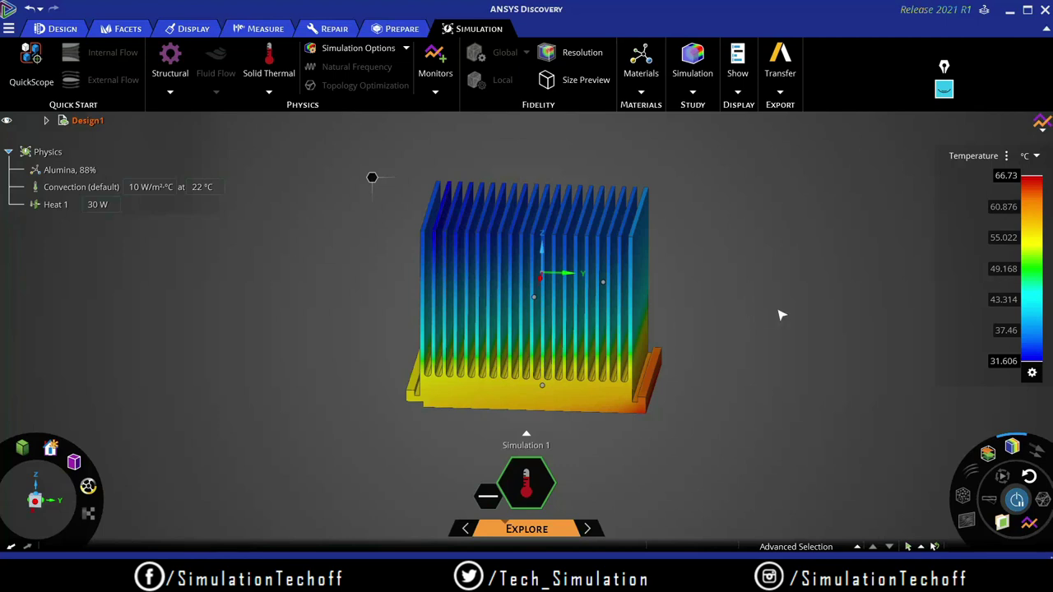
Step: Show the maximum temperature monitor and examine the temperature distribution over the heatsink's fins and base
{"action": "mouse_move", "coordinate": [1045, 133]}
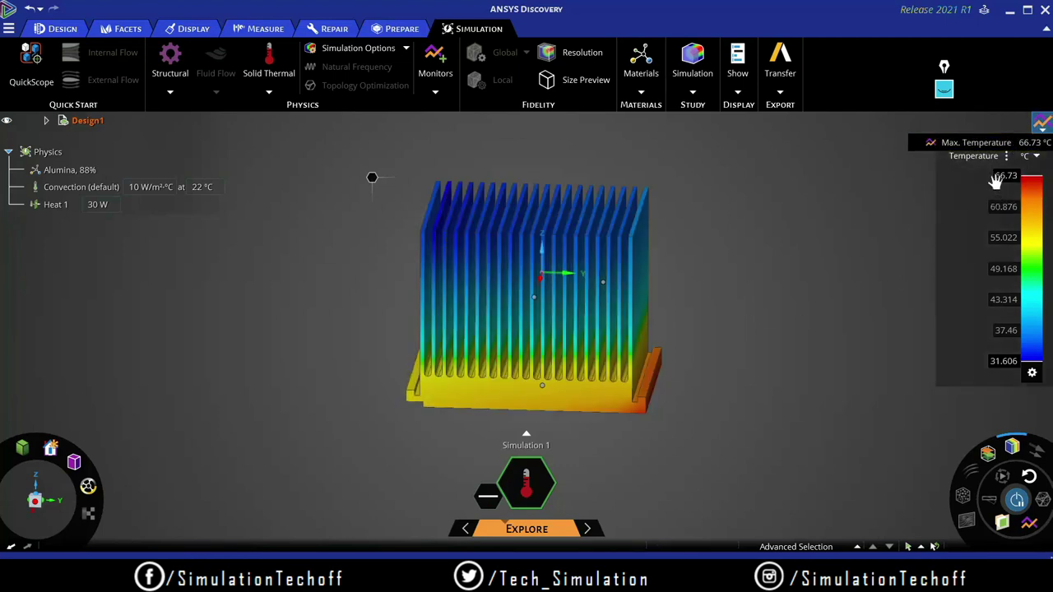
{"action": "mouse_move", "coordinate": [714, 412]}
{"action": "middle_mouse_down"}
{"action": "mouse_move", "coordinate": [717, 400]}
{"action": "mouse_move", "coordinate": [759, 387]}
{"action": "mouse_move", "coordinate": [747, 432]}
{"action": "mouse_move", "coordinate": [714, 383]}
{"action": "mouse_move", "coordinate": [732, 379]}
{"action": "mouse_move", "coordinate": [721, 404]}
{"action": "mouse_move", "coordinate": [773, 371]}
{"action": "mouse_move", "coordinate": [765, 406]}
{"action": "mouse_move", "coordinate": [716, 416]}
{"action": "mouse_move", "coordinate": [723, 407]}
{"action": "middle_mouse_up"}
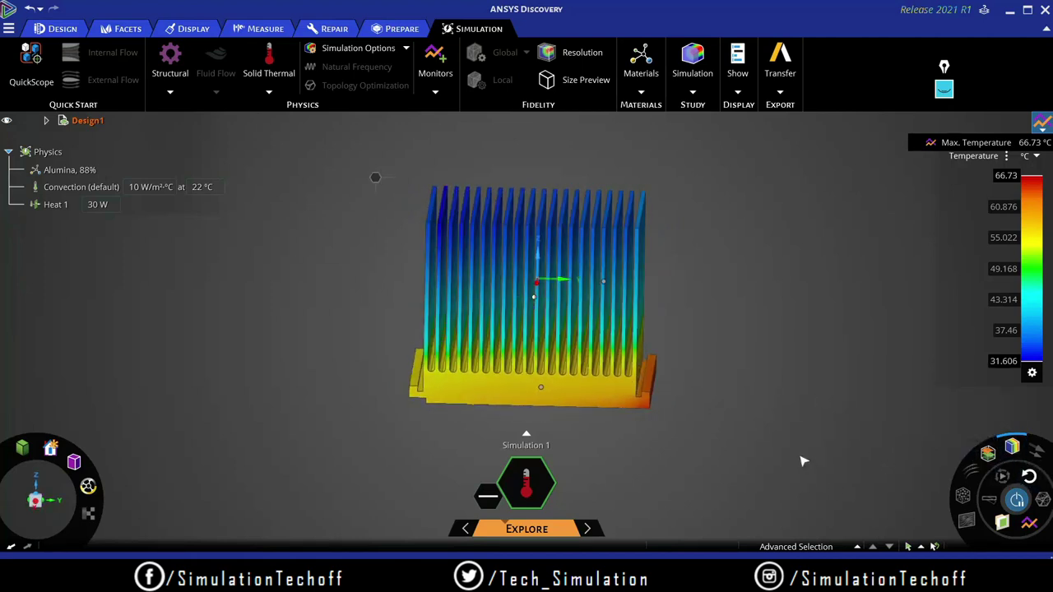
{"action": "scroll", "coordinate": [612, 429], "scroll_direction": "up", "scroll_amount": 1}
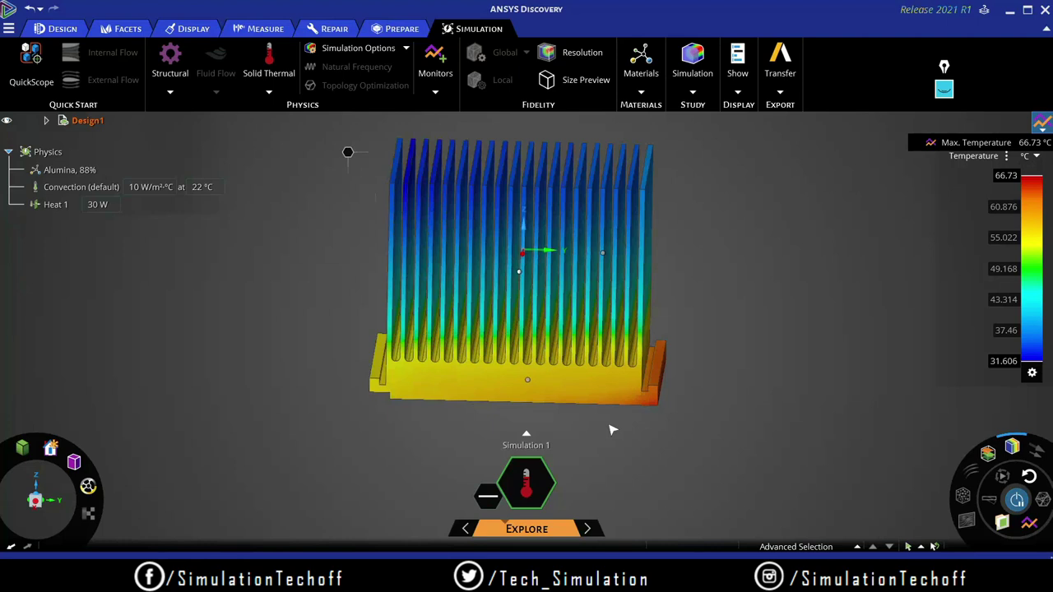
{"action": "scroll", "coordinate": [611, 429], "scroll_direction": "down", "scroll_amount": 1}
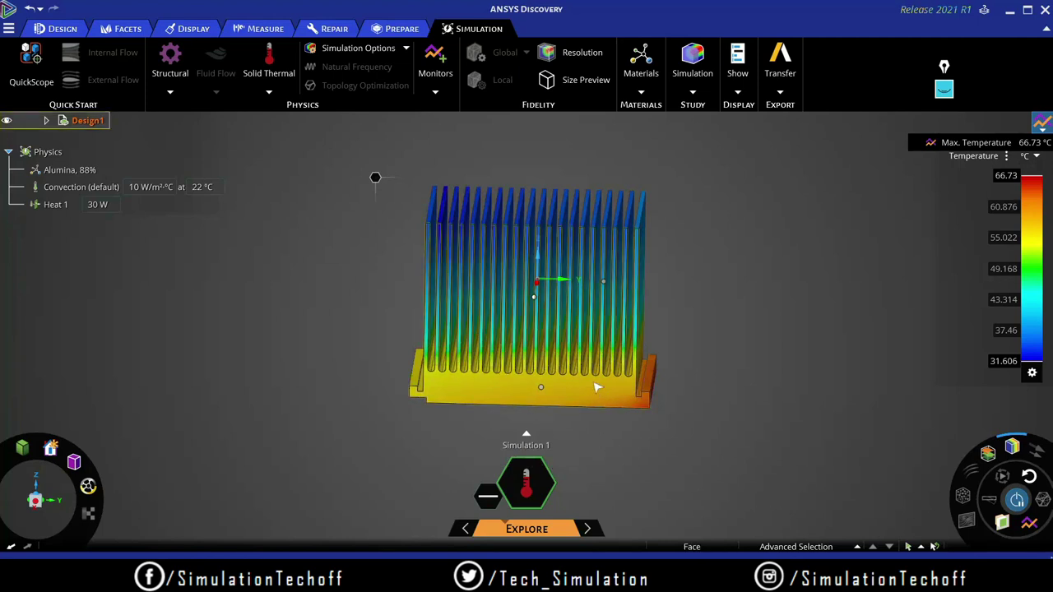
{"action": "scroll", "coordinate": [629, 415], "scroll_direction": "up", "scroll_amount": 2}
{"action": "scroll", "coordinate": [682, 452], "scroll_direction": "down", "scroll_amount": 2}
{"action": "scroll", "coordinate": [658, 467], "scroll_direction": "up", "scroll_amount": 2}
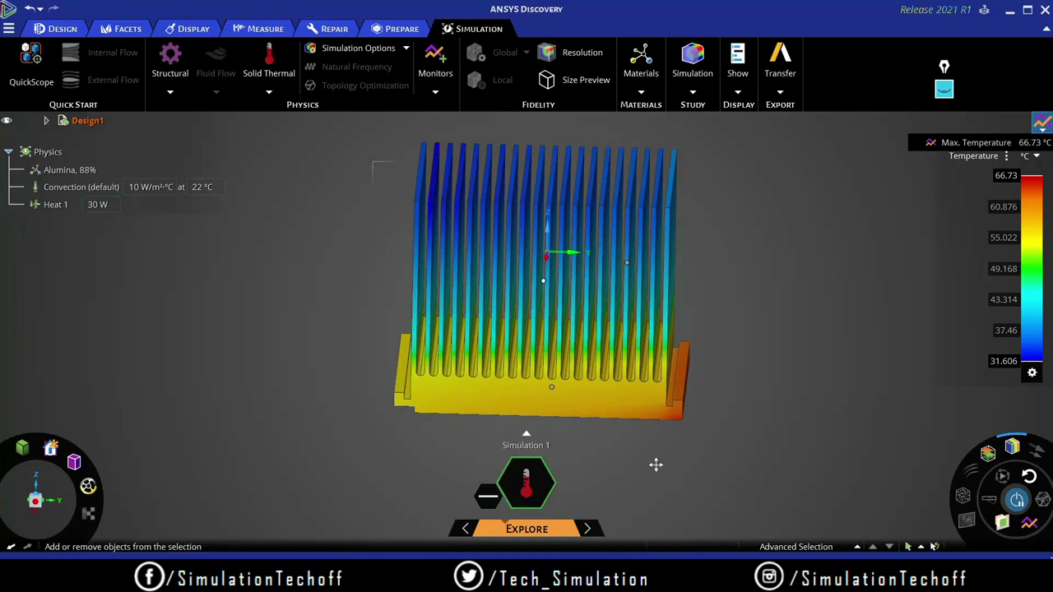
{"action": "scroll", "coordinate": [654, 465], "scroll_direction": "down", "scroll_amount": 1}
{"action": "scroll", "coordinate": [655, 440], "scroll_direction": "down", "scroll_amount": 1}
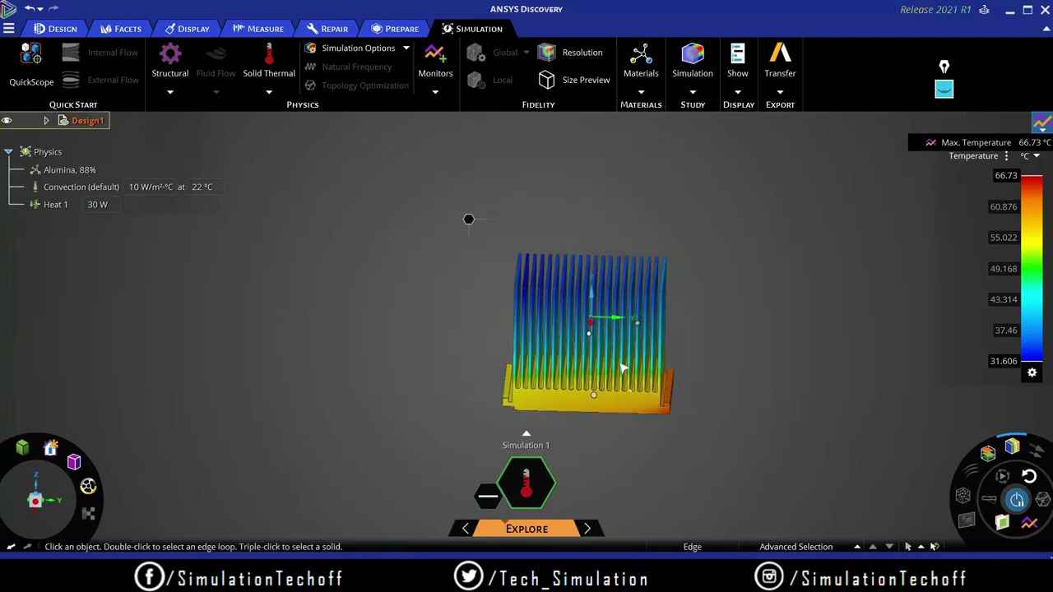
{"action": "scroll", "coordinate": [754, 392], "scroll_direction": "up", "scroll_amount": 2}
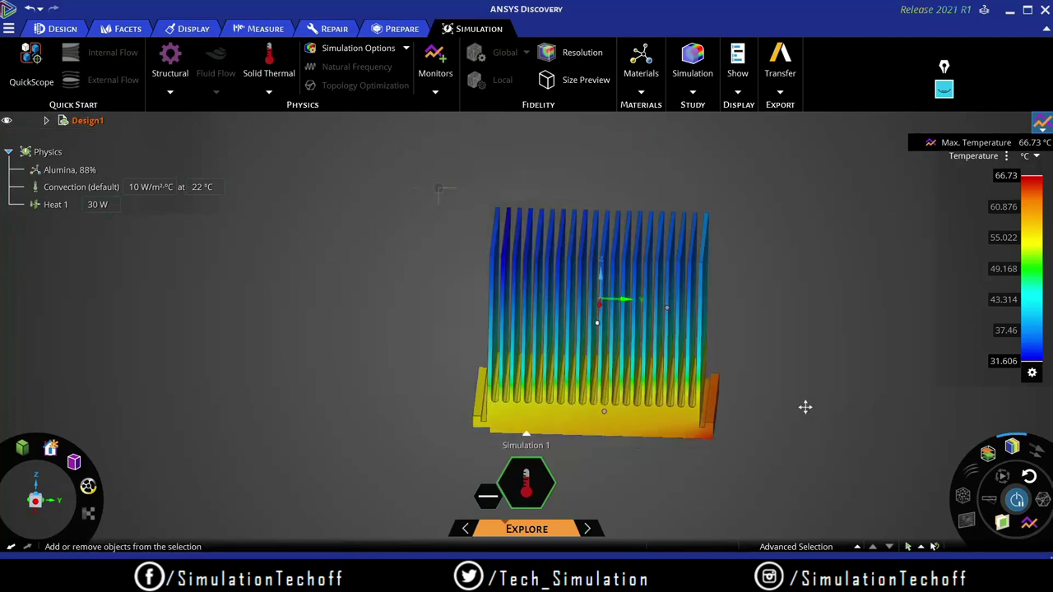
{"action": "middle_click_drag", "start_coordinate": [818, 406], "coordinate": [712, 395], "text": "shift"}
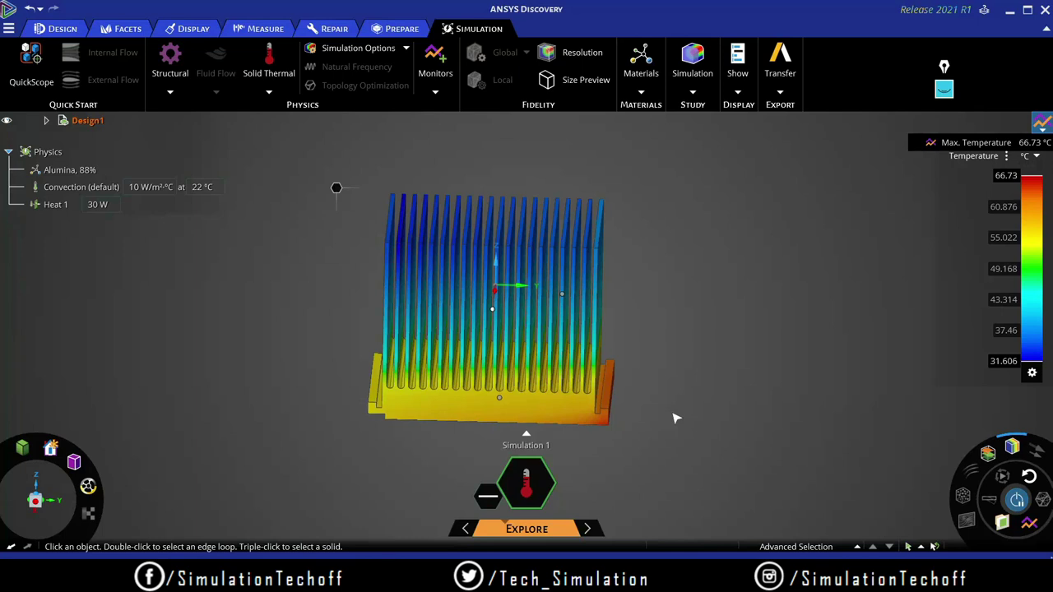
{"action": "middle_click_drag", "start_coordinate": [543, 304], "coordinate": [485, 353]}
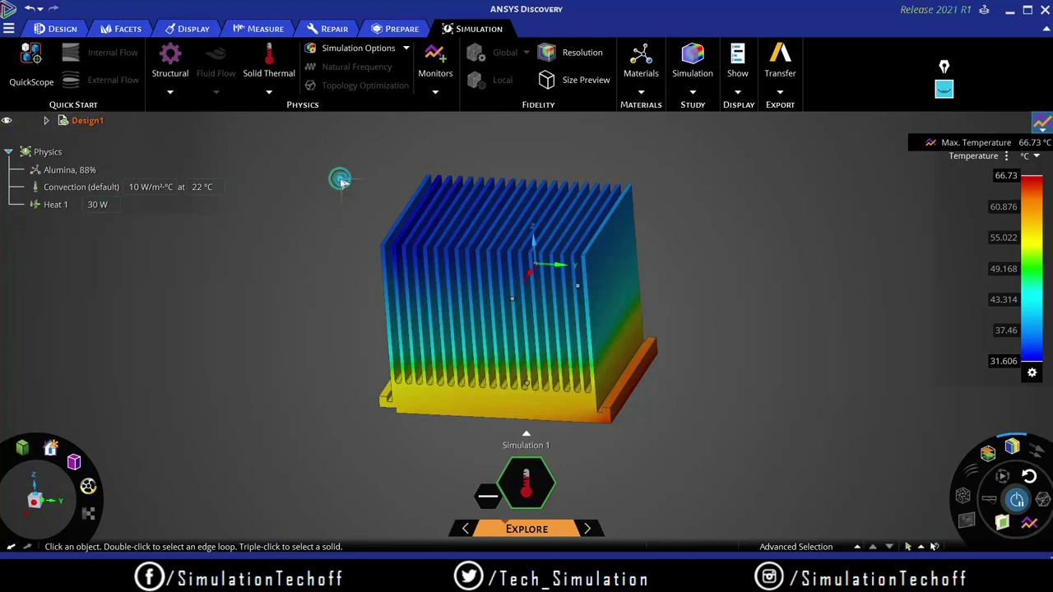
Step: Pull the top faces of six adjacent fins in the middle of the heatsink down by about 15 mm
{"action": "mouse_move", "coordinate": [340, 178]}
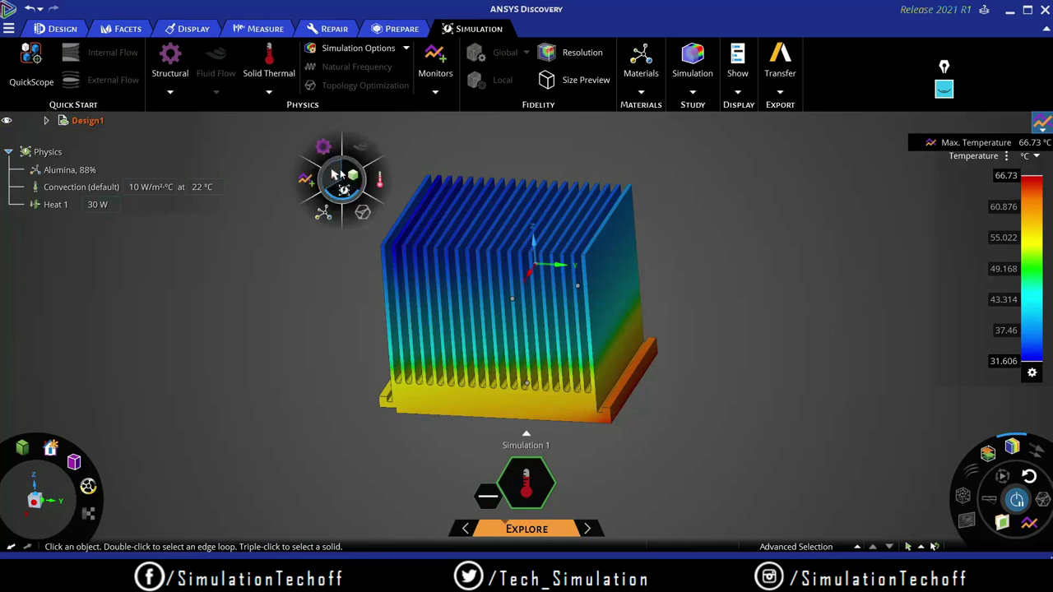
{"action": "left_click", "coordinate": [352, 177]}
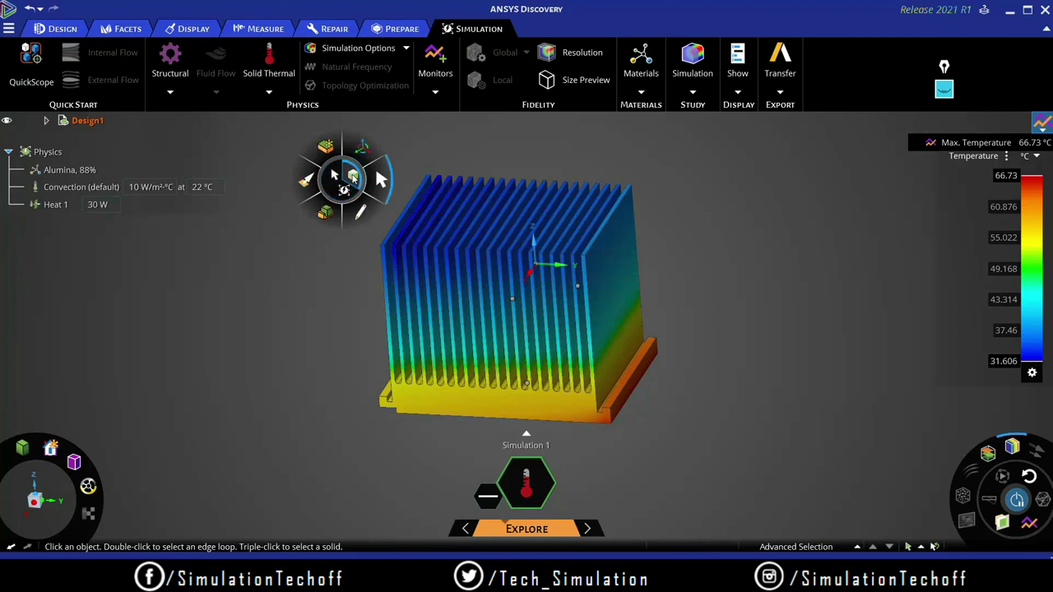
{"action": "left_click", "coordinate": [308, 180]}
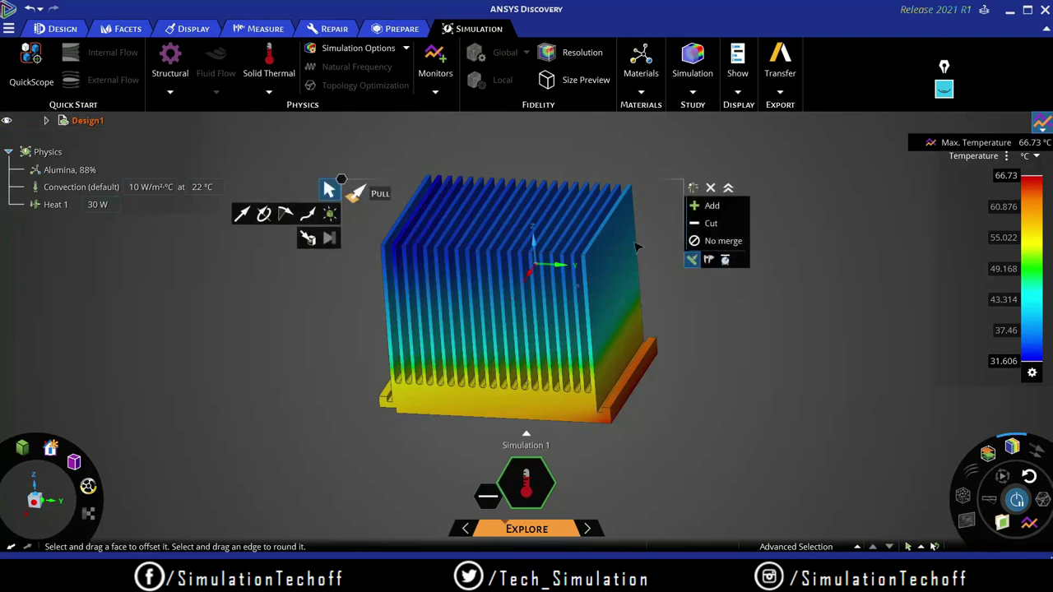
{"action": "left_click", "coordinate": [486, 216]}
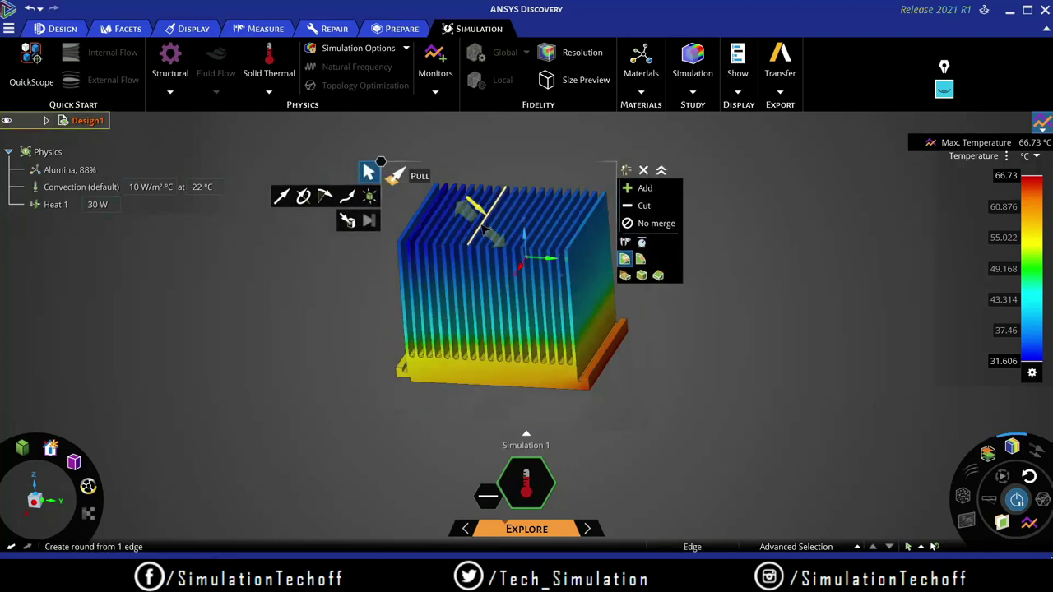
{"action": "scroll", "coordinate": [489, 232], "scroll_direction": "up", "scroll_amount": 5}
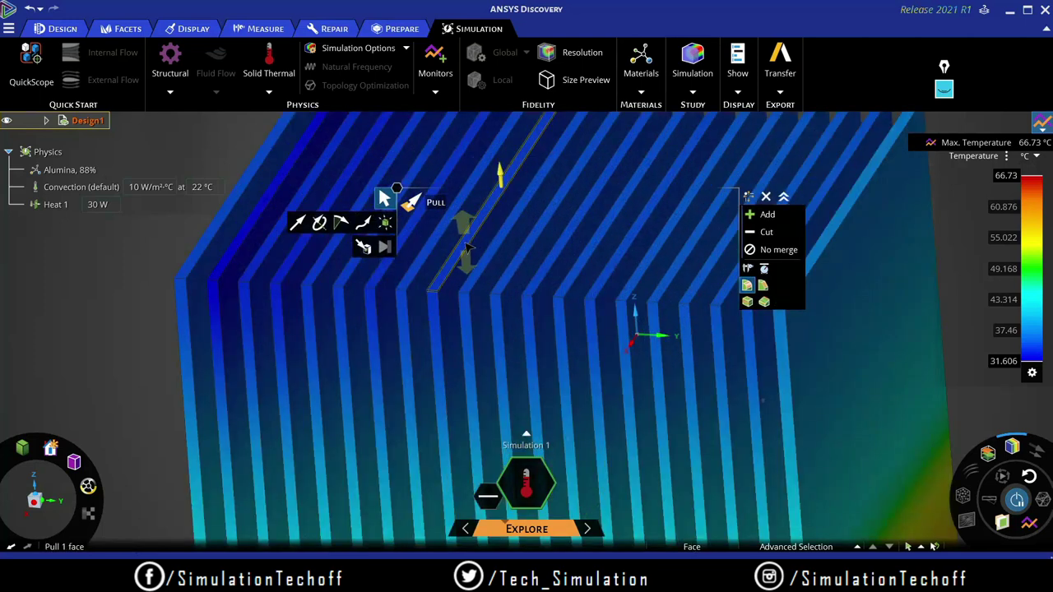
{"action": "left_click", "coordinate": [467, 247]}
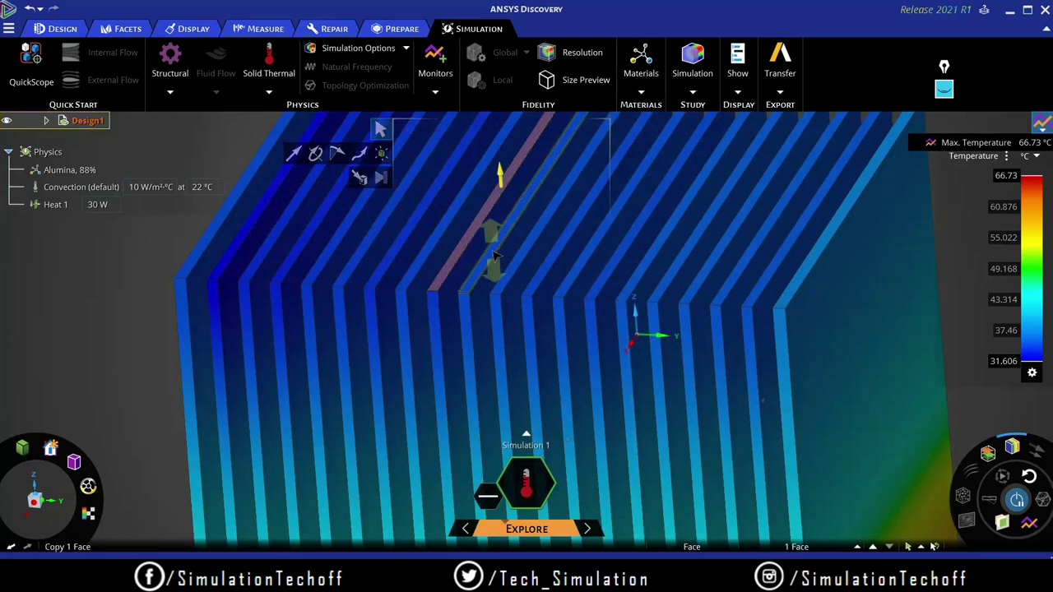
{"action": "left_click", "coordinate": [508, 258], "text": "ctrl"}
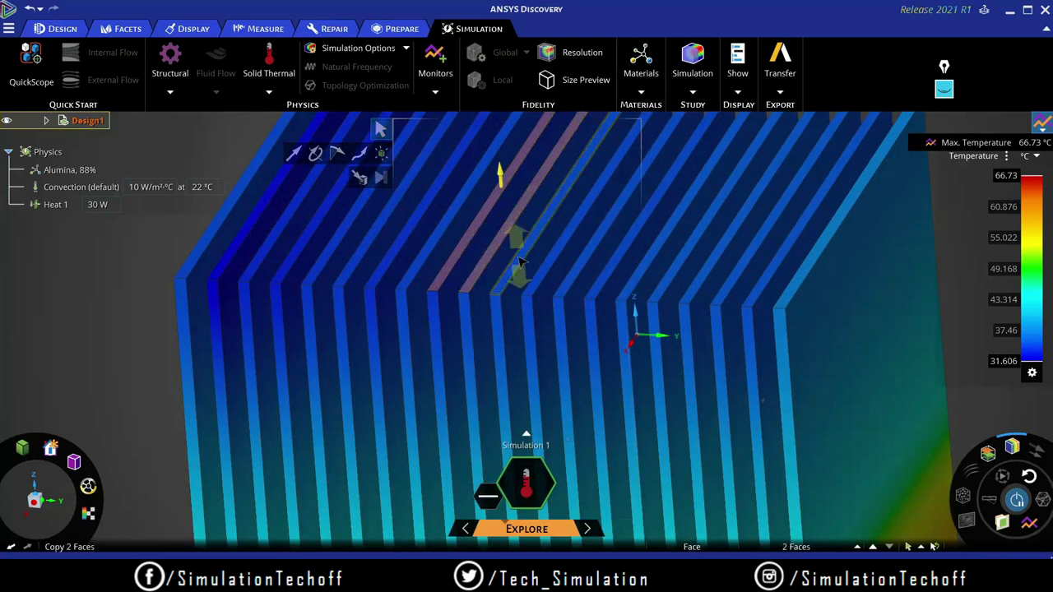
{"action": "left_click", "coordinate": [517, 247], "text": "ctrl"}
{"action": "left_click", "coordinate": [549, 261], "text": "ctrl"}
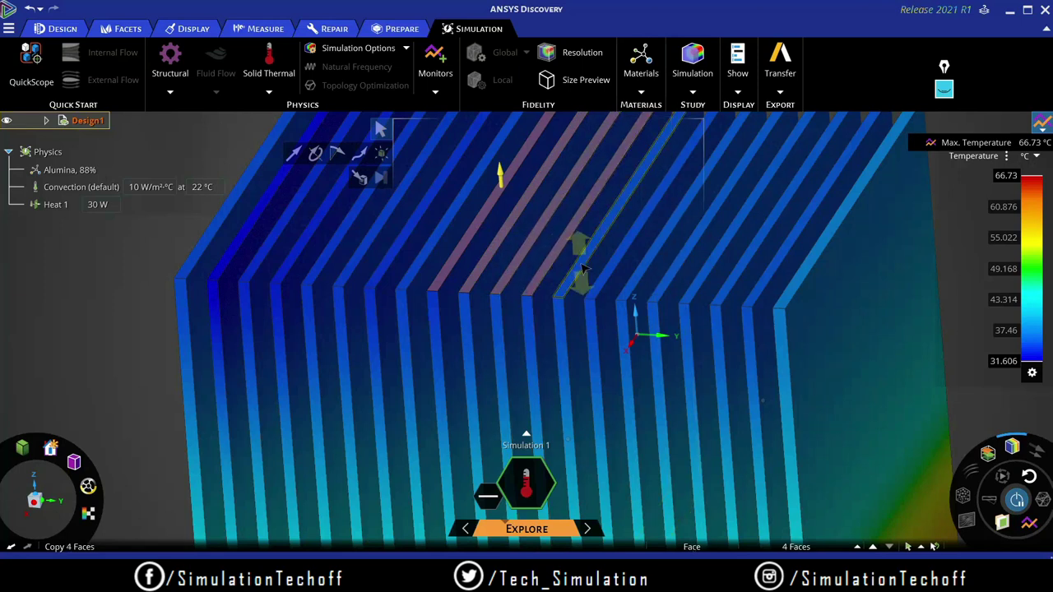
{"action": "left_click", "coordinate": [613, 275], "text": "ctrl"}
{"action": "left_click", "coordinate": [615, 271], "text": "ctrl"}
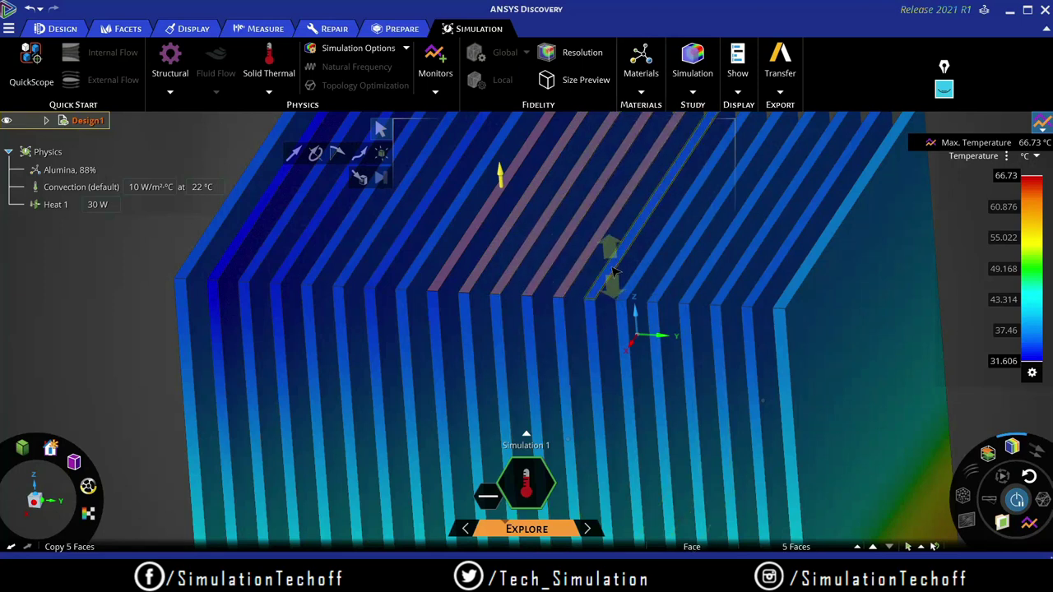
{"action": "scroll", "coordinate": [613, 269], "scroll_direction": "down", "scroll_amount": 4}
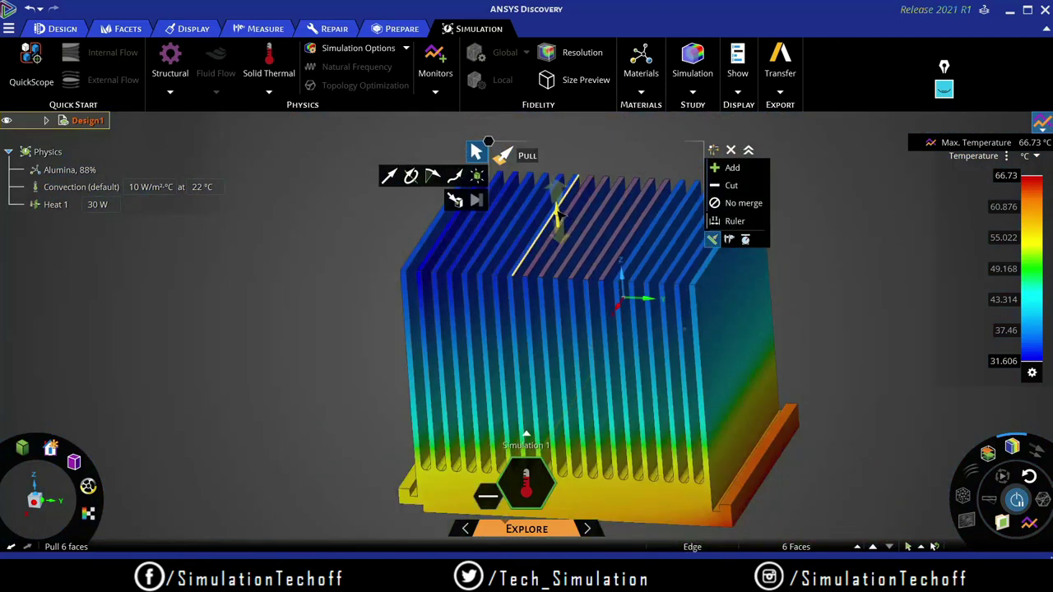
{"action": "left_click_drag", "start_coordinate": [610, 167], "coordinate": [615, 206]}
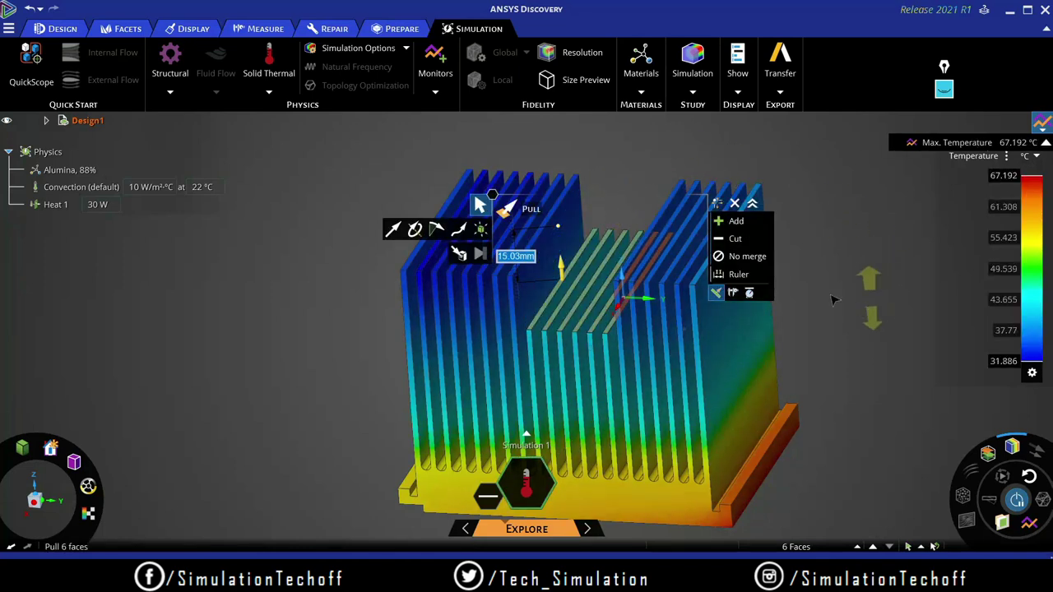
{"action": "left_click", "coordinate": [324, 222]}
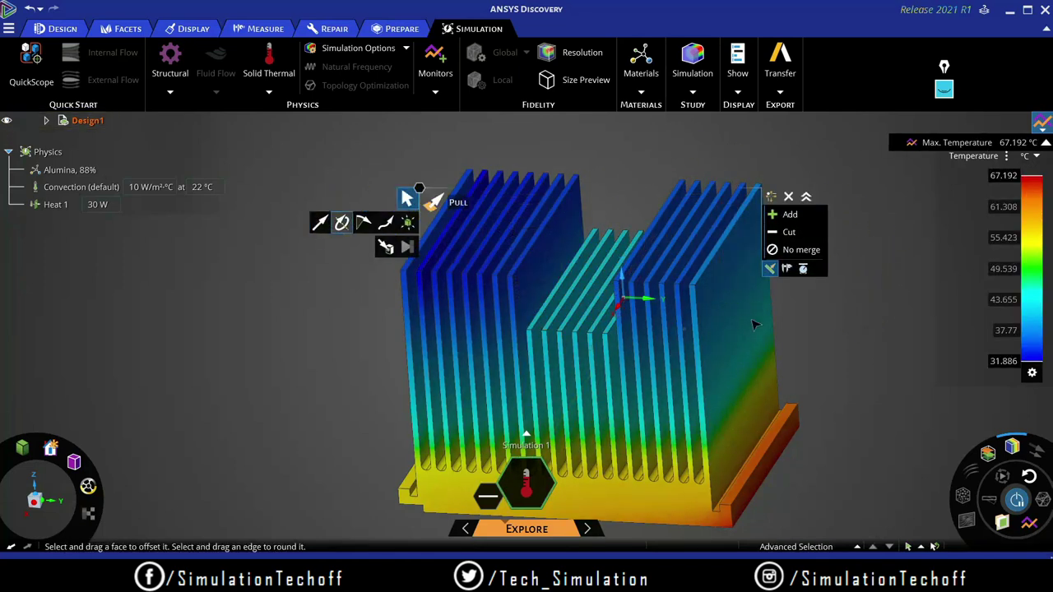
{"action": "left_click", "coordinate": [406, 199]}
Step: Open the Max. Temperature monitor's chart and place it beside the heatsink
{"action": "middle_click_drag", "start_coordinate": [843, 346], "coordinate": [785, 332]}
{"action": "scroll", "coordinate": [786, 332], "scroll_direction": "up", "scroll_amount": 2}
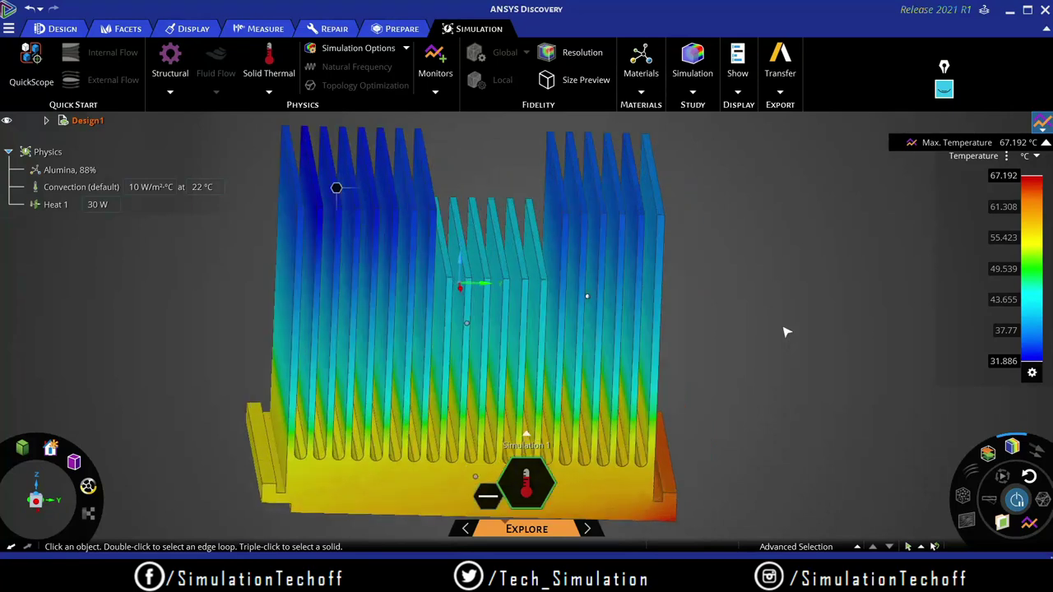
{"action": "middle_click_drag", "start_coordinate": [760, 321], "coordinate": [732, 337]}
{"action": "scroll", "coordinate": [733, 332], "scroll_direction": "up", "scroll_amount": 3}
{"action": "scroll", "coordinate": [733, 323], "scroll_direction": "down", "scroll_amount": 1}
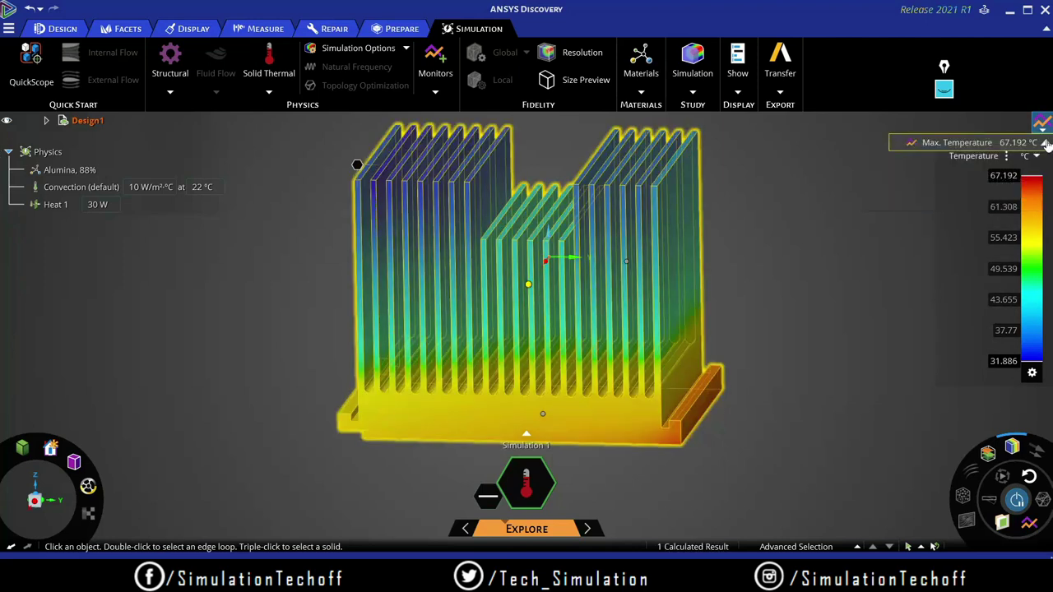
{"action": "left_click", "coordinate": [954, 142]}
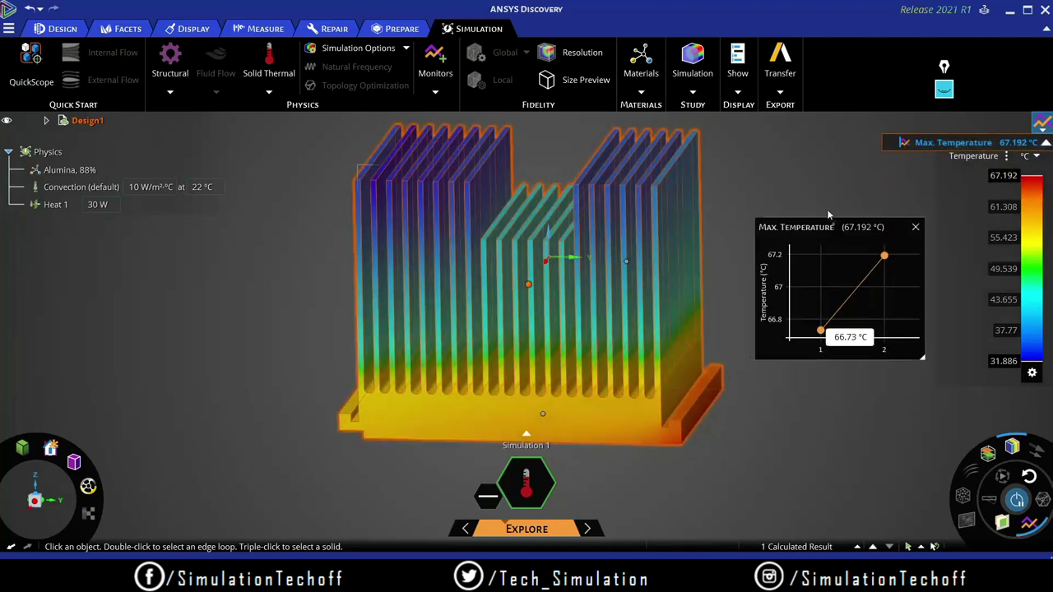
{"action": "left_click_drag", "start_coordinate": [833, 228], "coordinate": [808, 192]}
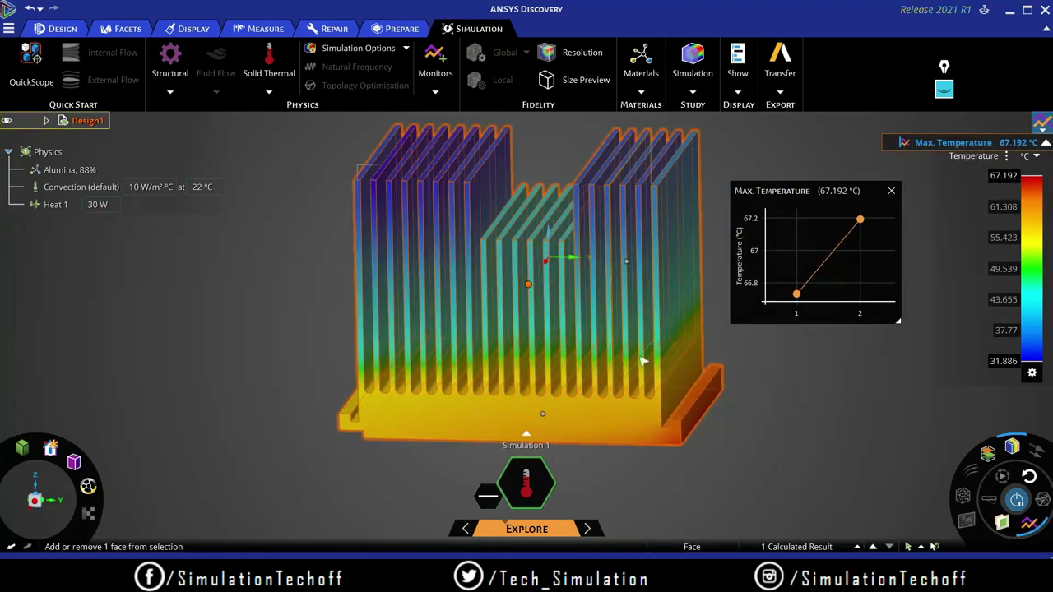
Step: Compare the maximum temperatures before and after the fin change in the monitor chart
{"action": "left_click", "coordinate": [764, 428]}
{"action": "scroll", "coordinate": [764, 428], "scroll_direction": "down", "scroll_amount": 2}
{"action": "scroll", "coordinate": [763, 426], "scroll_direction": "up", "scroll_amount": 2}
{"action": "scroll", "coordinate": [831, 390], "scroll_direction": "down", "scroll_amount": 1}
{"action": "middle_click_drag", "start_coordinate": [832, 389], "coordinate": [691, 380], "text": "ctrl"}
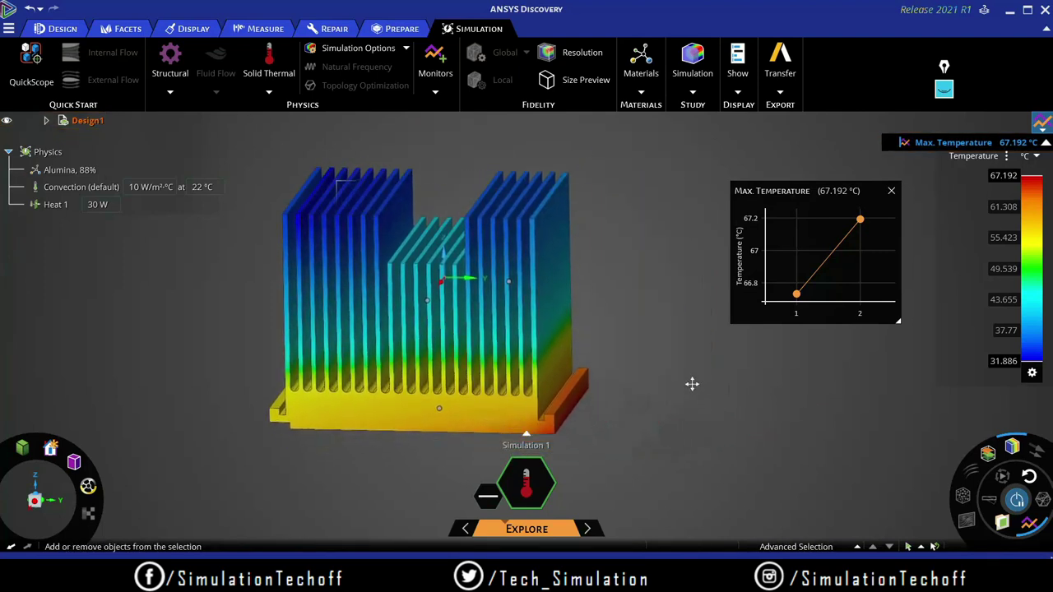
{"action": "mouse_move", "coordinate": [797, 299]}
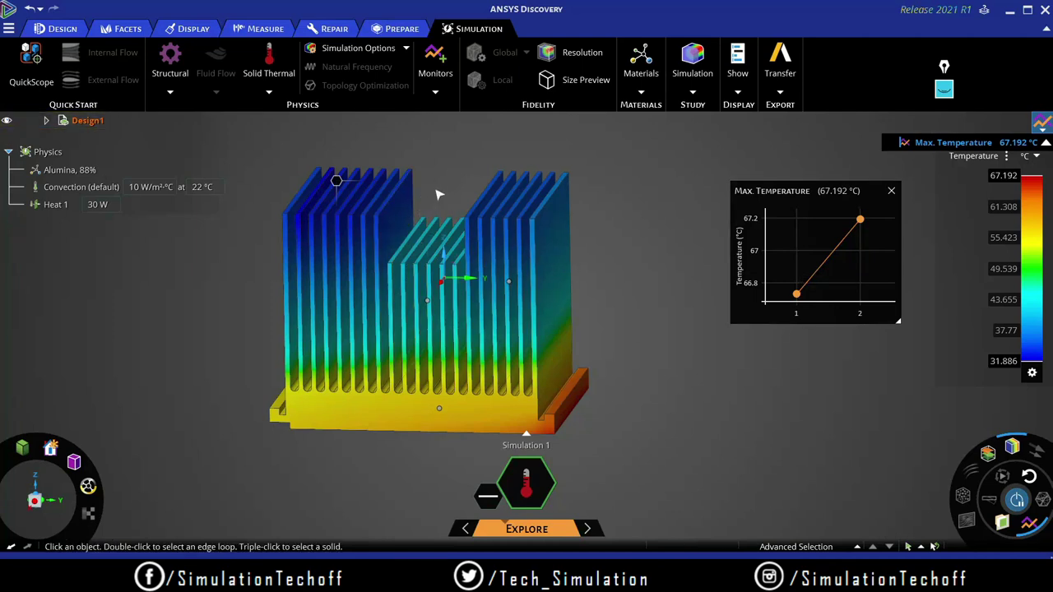
{"action": "mouse_move", "coordinate": [860, 221]}
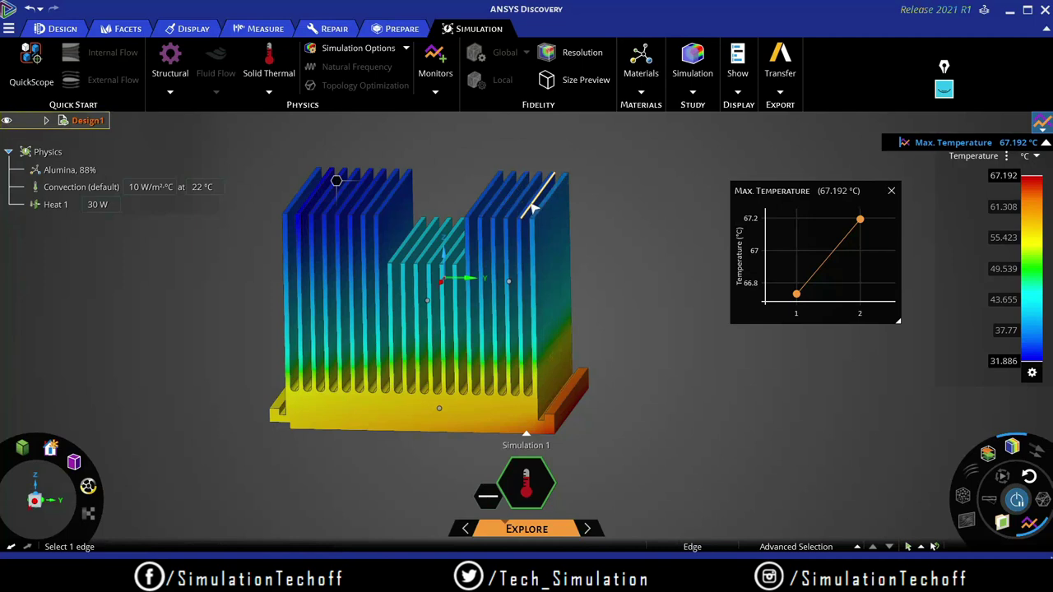
Step: Pull the top faces of the two outermost fins on the heatsink's right side down by about 36 mm
{"action": "scroll", "coordinate": [529, 205], "scroll_direction": "up", "scroll_amount": 3}
{"action": "right_click", "coordinate": [337, 191]}
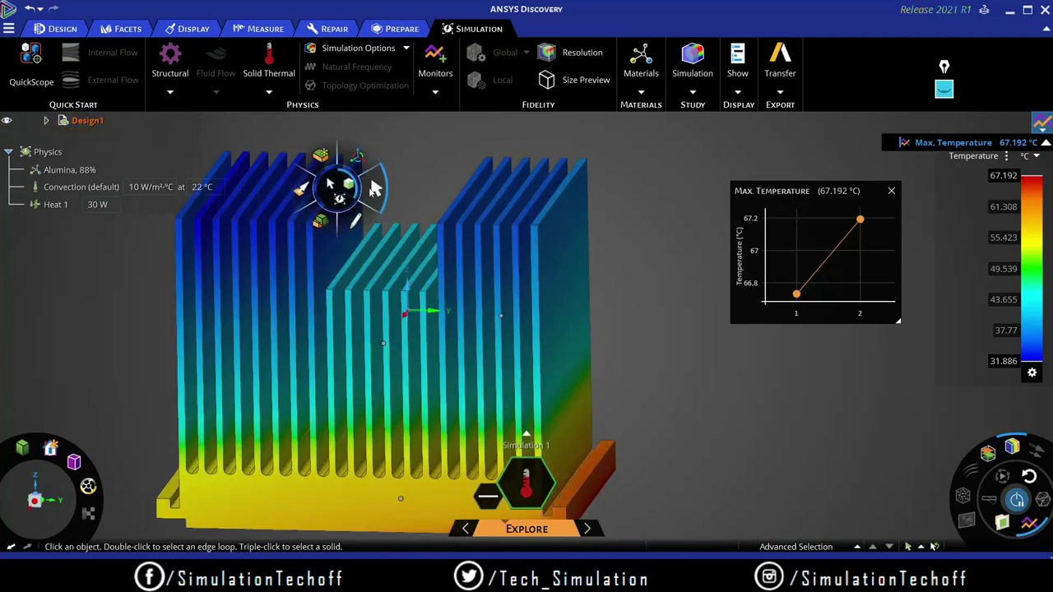
{"action": "left_click", "coordinate": [543, 194]}
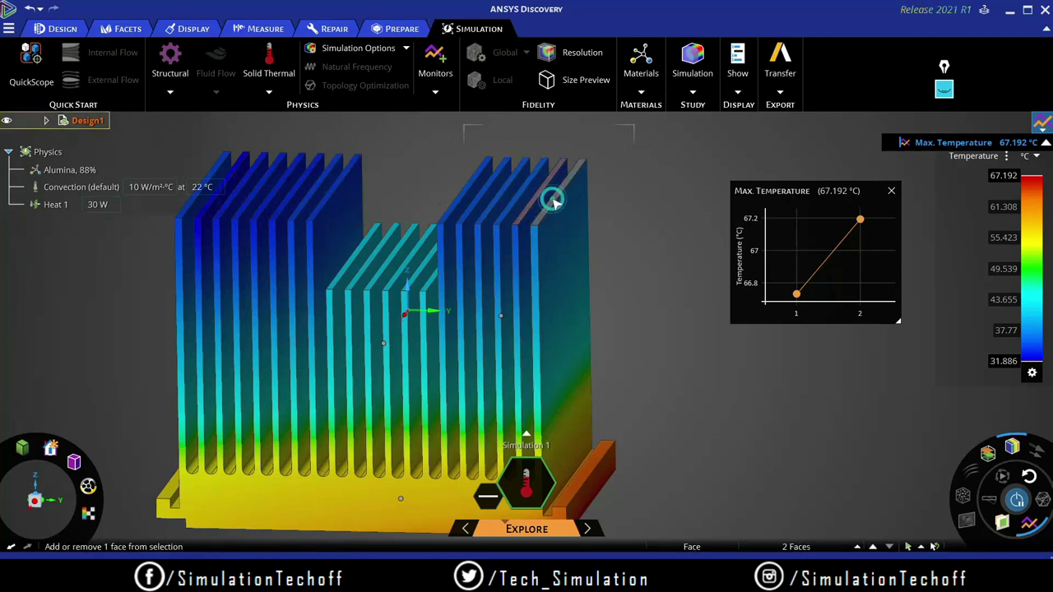
{"action": "left_click", "coordinate": [544, 194], "text": "ctrl"}
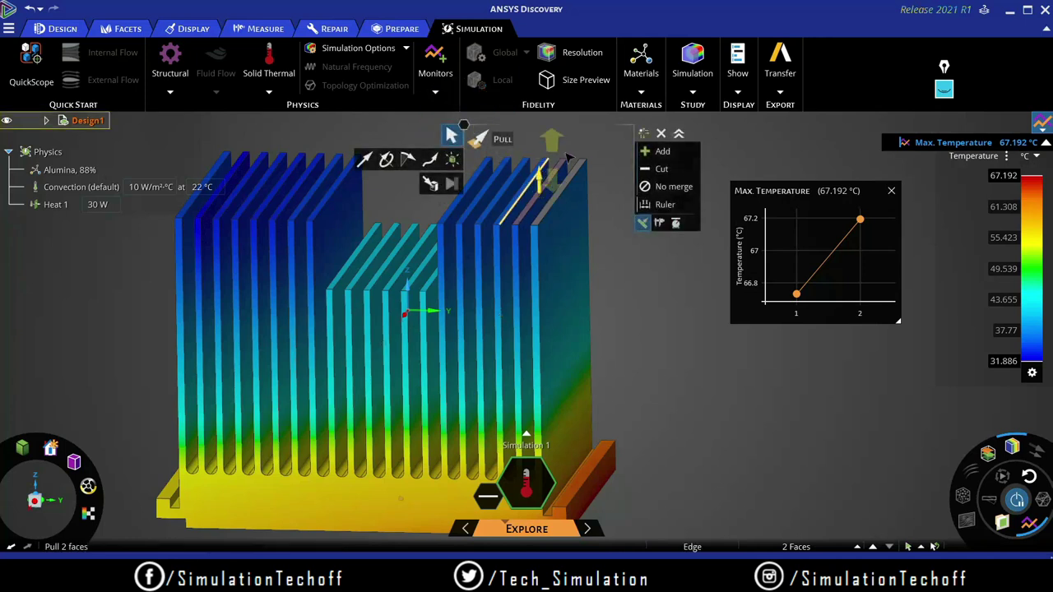
{"action": "left_click_drag", "start_coordinate": [559, 183], "coordinate": [597, 368]}
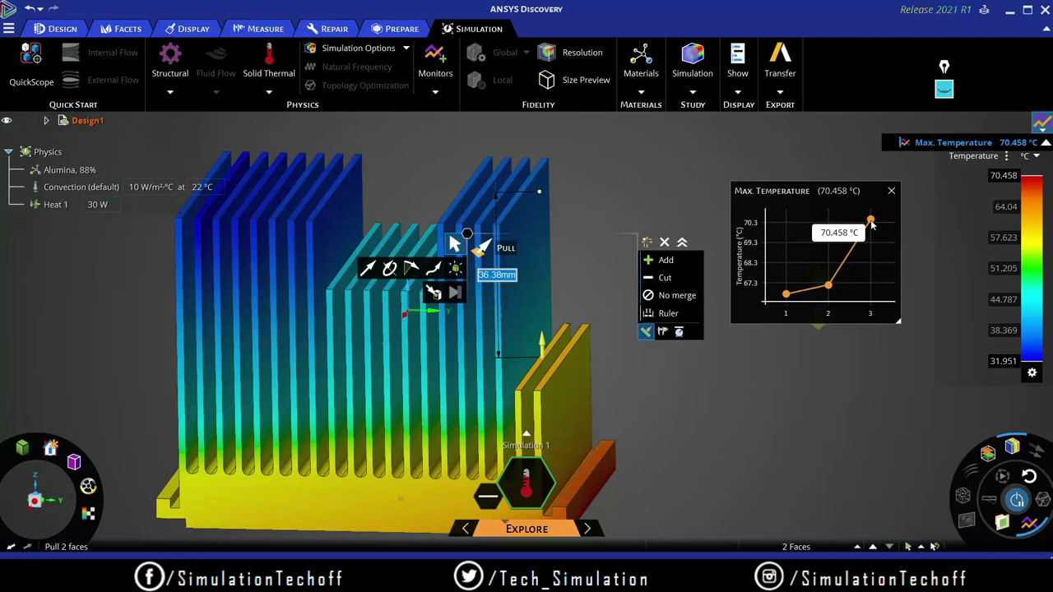
Step: Pull the top faces of the six shortened middle fins up by about 30 mm, making them the tallest fins
{"action": "left_click", "coordinate": [359, 255]}
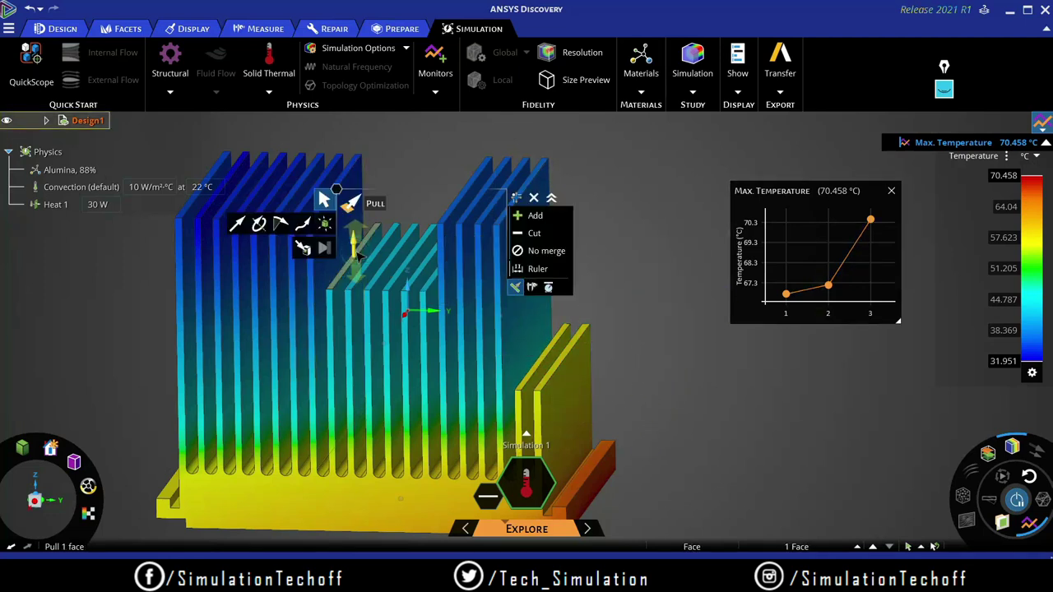
{"action": "left_click", "coordinate": [374, 257], "text": "ctrl"}
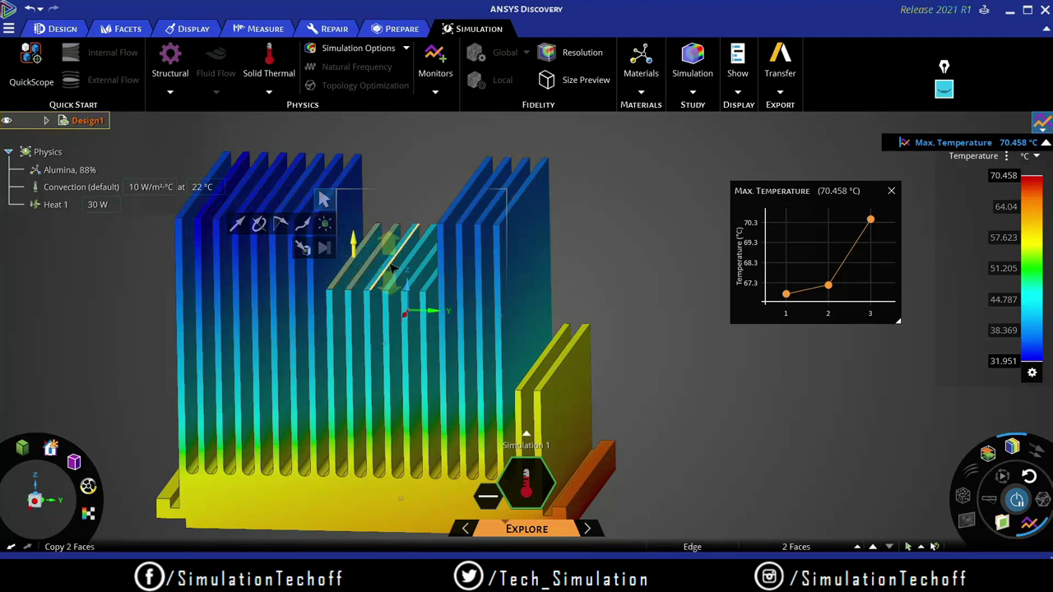
{"action": "left_click", "coordinate": [404, 266], "text": "ctrl"}
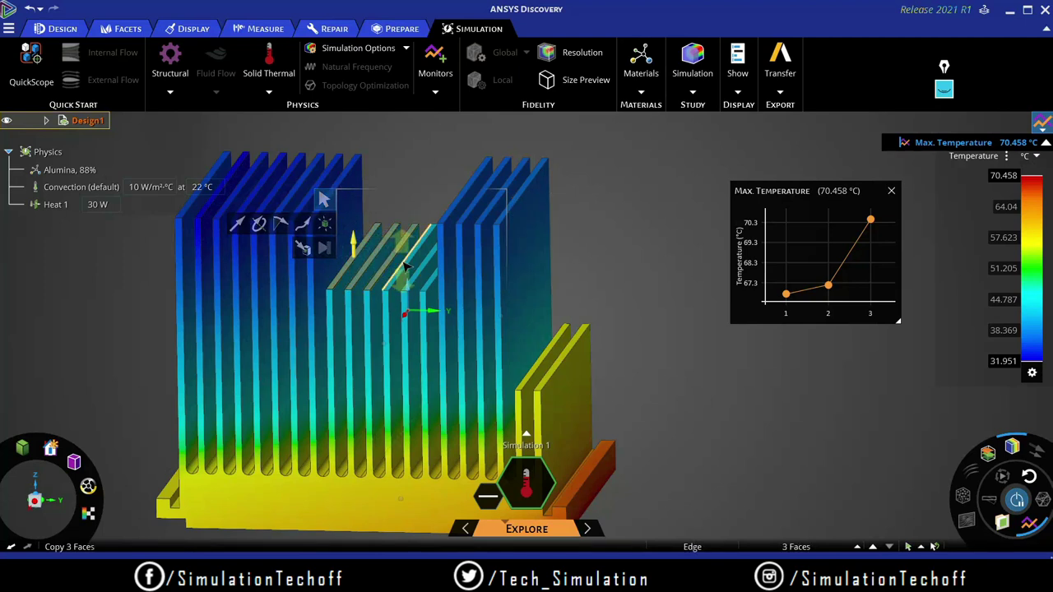
{"action": "left_click", "coordinate": [422, 264], "text": "ctrl"}
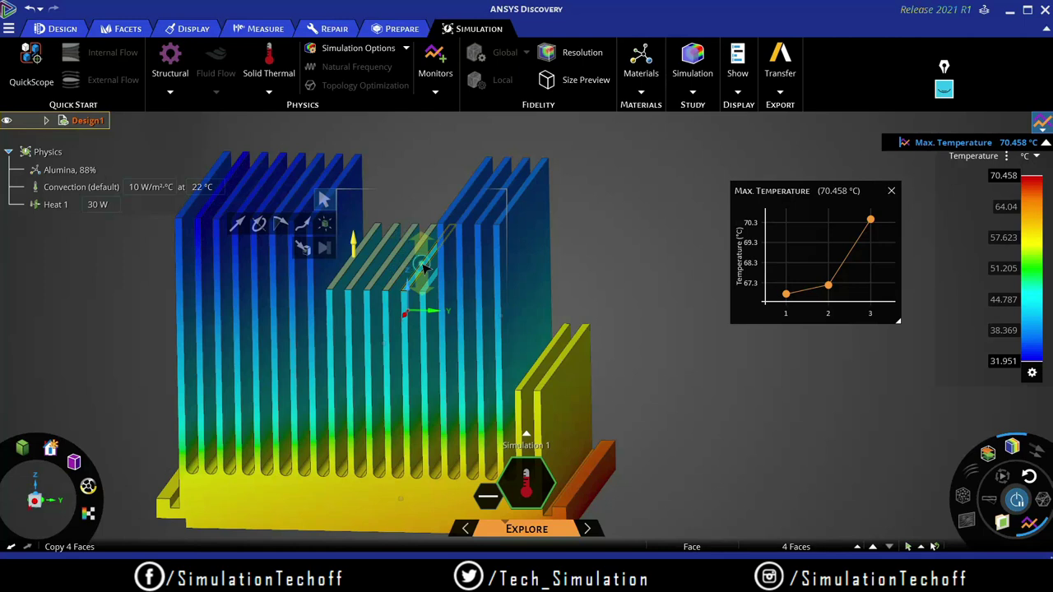
{"action": "left_click", "coordinate": [427, 278], "text": "ctrl"}
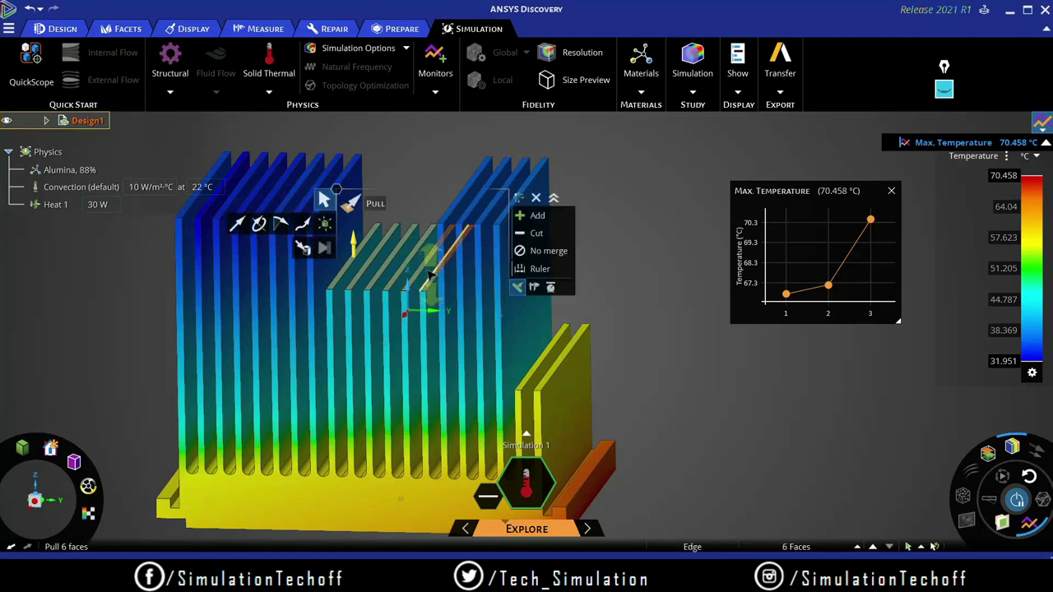
{"action": "left_click_drag", "start_coordinate": [352, 240], "coordinate": [358, 107]}
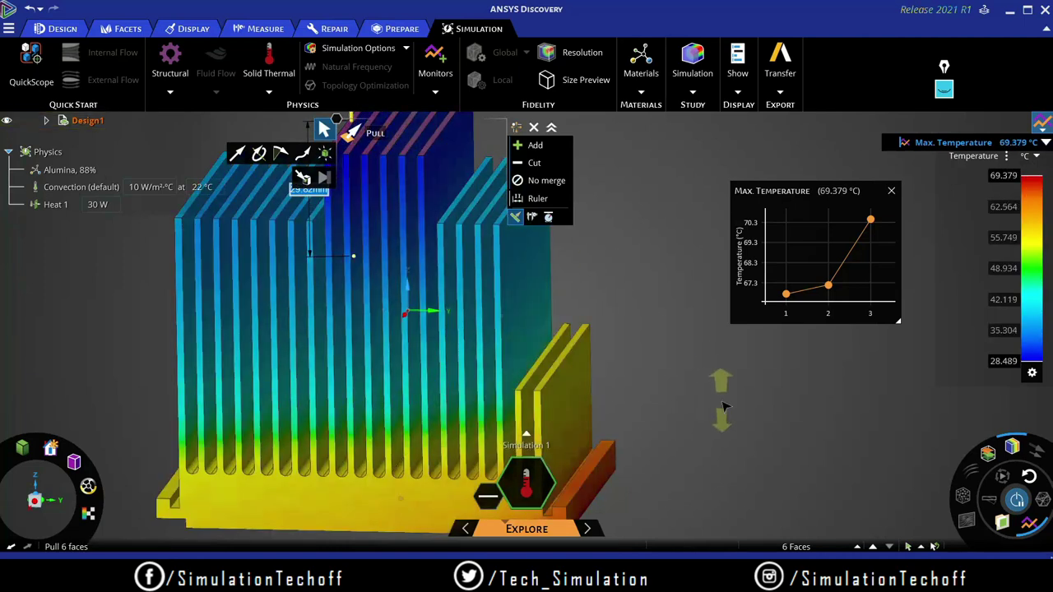
{"action": "scroll", "coordinate": [778, 413], "scroll_direction": "down", "scroll_amount": 1}
{"action": "scroll", "coordinate": [778, 412], "scroll_direction": "down", "scroll_amount": 1}
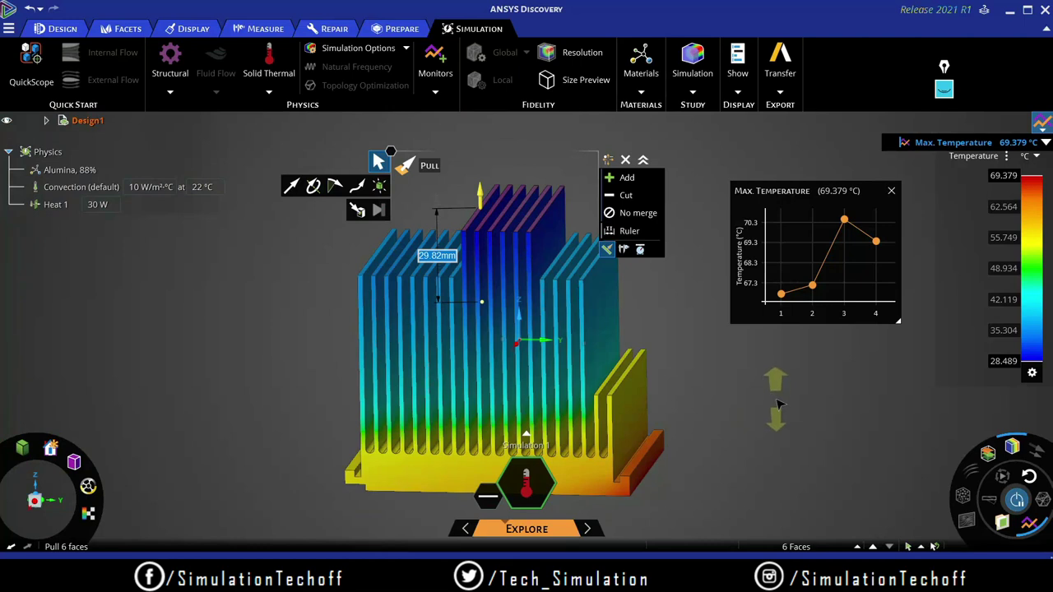
Step: Pull the top face of the base ledge beside the two outermost short fins up by about 40 mm
{"action": "left_click", "coordinate": [648, 449]}
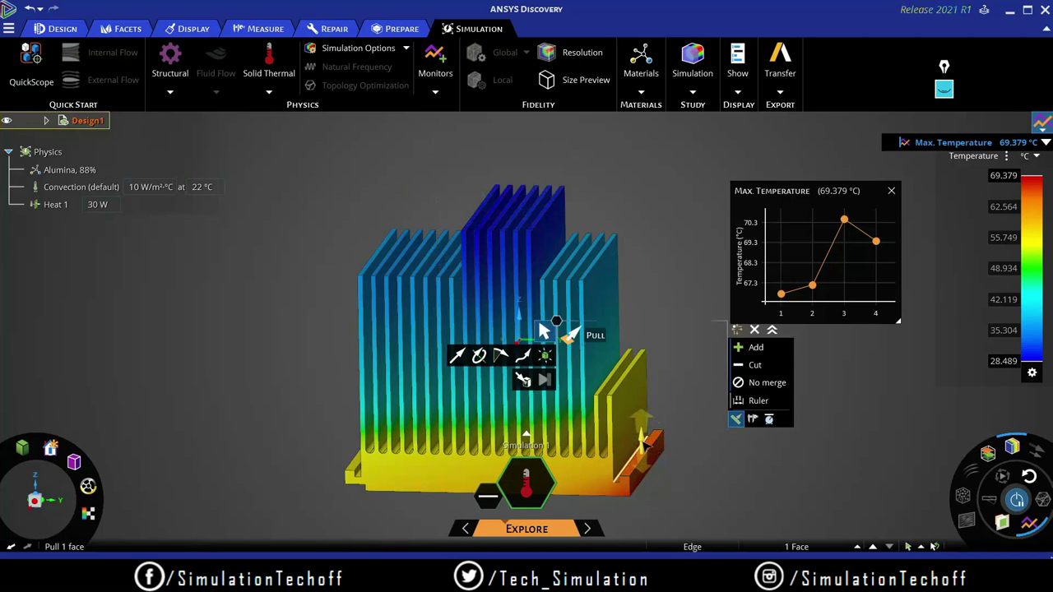
{"action": "left_click_drag", "start_coordinate": [656, 445], "coordinate": [650, 305]}
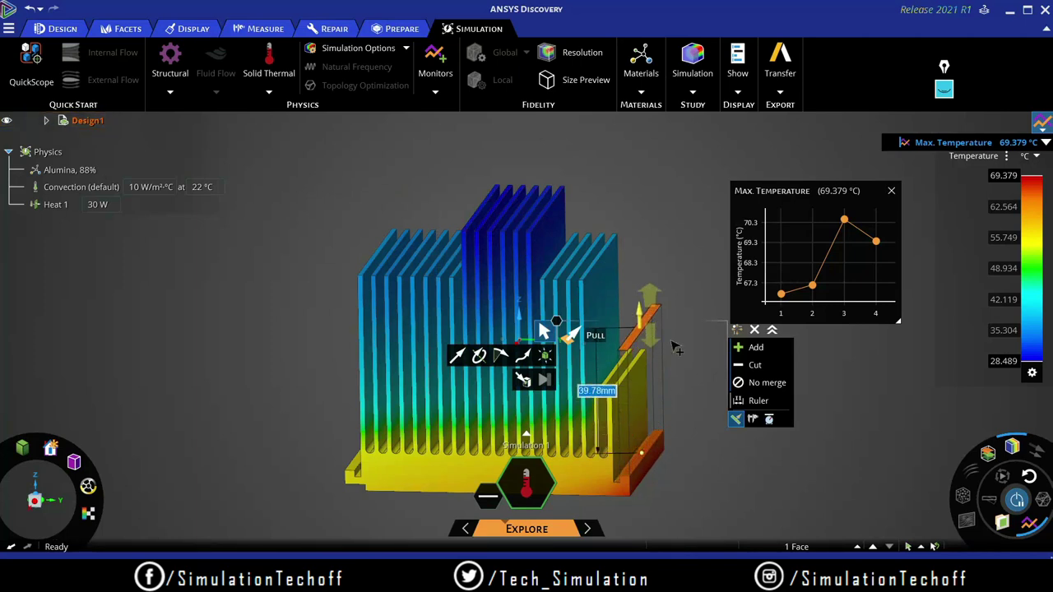
{"action": "left_click", "coordinate": [758, 426]}
{"action": "middle_click_drag", "start_coordinate": [787, 405], "coordinate": [699, 409]}
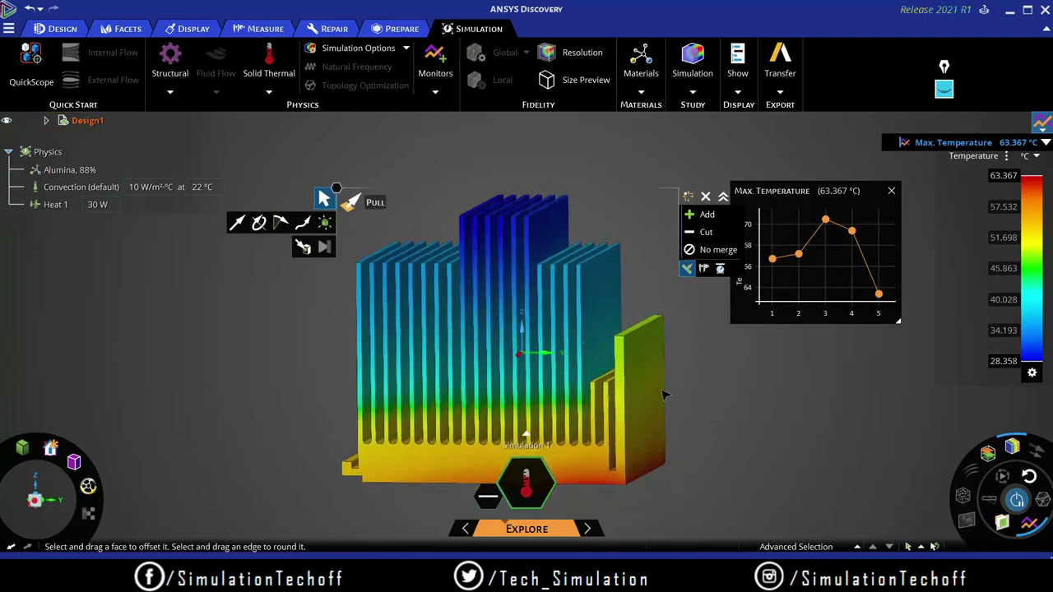
Step: Check the latest point in the Max. Temperature chart and examine the temperature distribution over the modified heatsink
{"action": "mouse_move", "coordinate": [881, 298]}
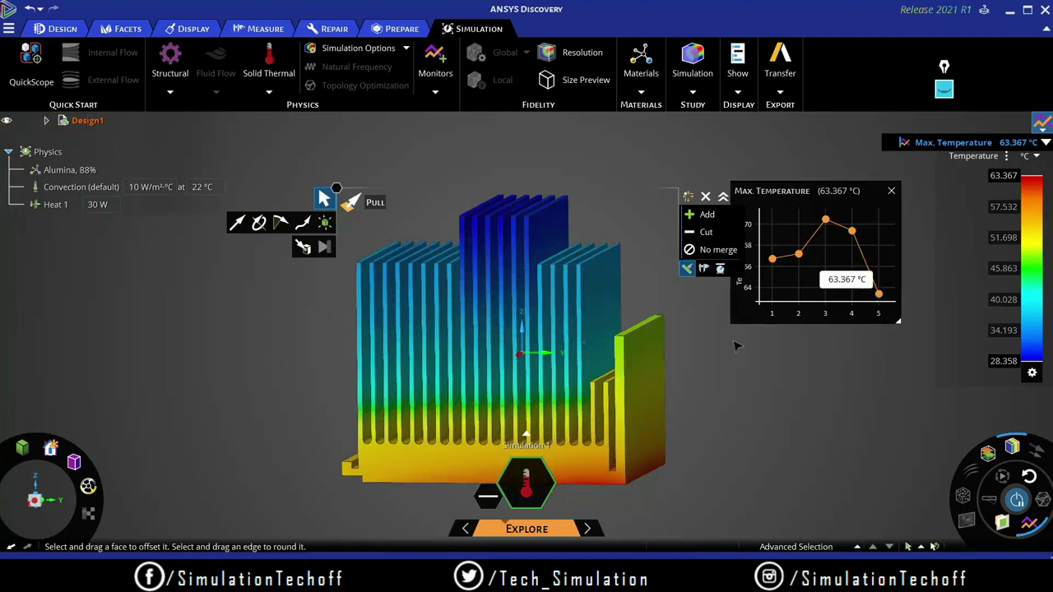
{"action": "key", "text": "Escape"}
{"action": "scroll", "coordinate": [743, 425], "scroll_direction": "down", "scroll_amount": 2}
{"action": "middle_click_drag", "start_coordinate": [716, 398], "coordinate": [699, 378]}
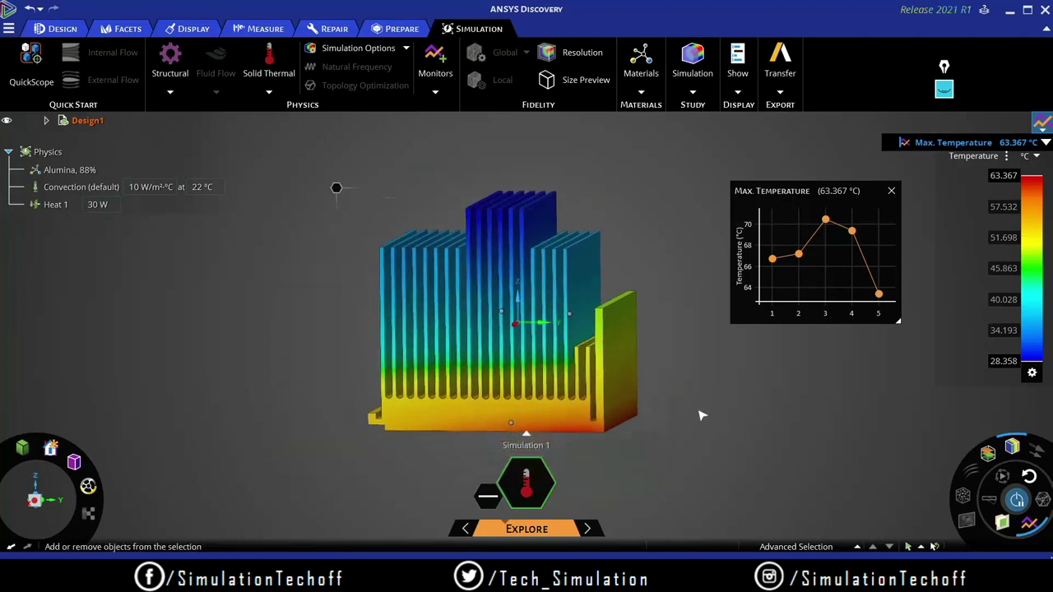